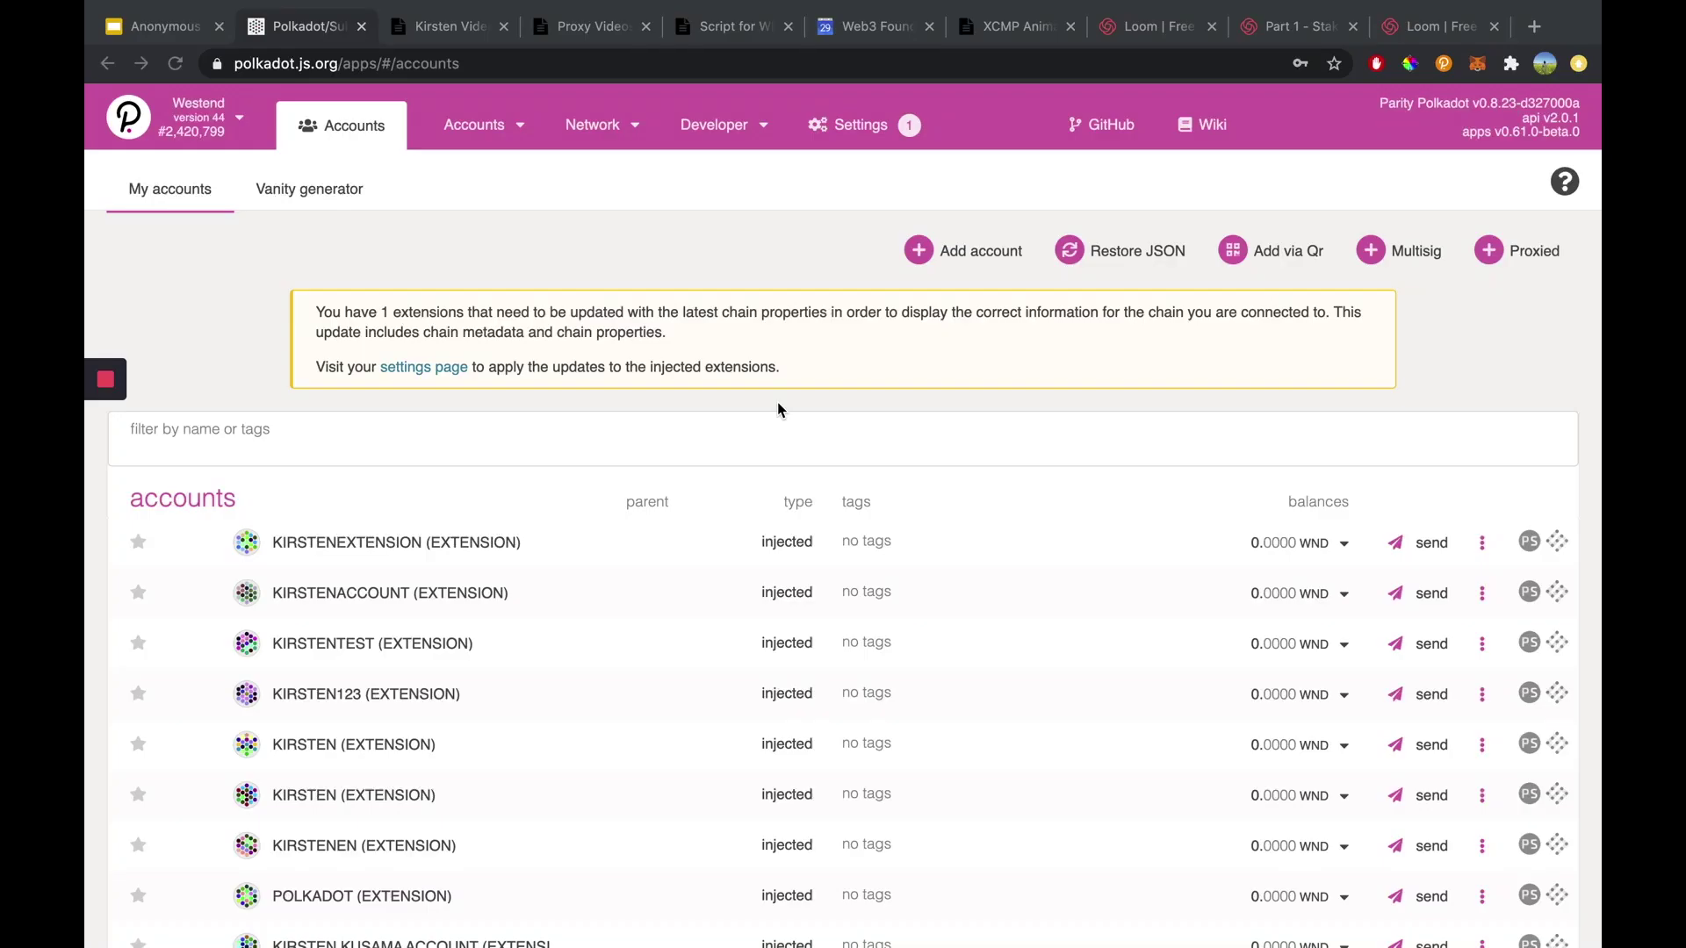
- Go to Developer > Extrinsics to reach the extrinsic submission page
{"action": "left_click", "coordinate": [327, 221]}
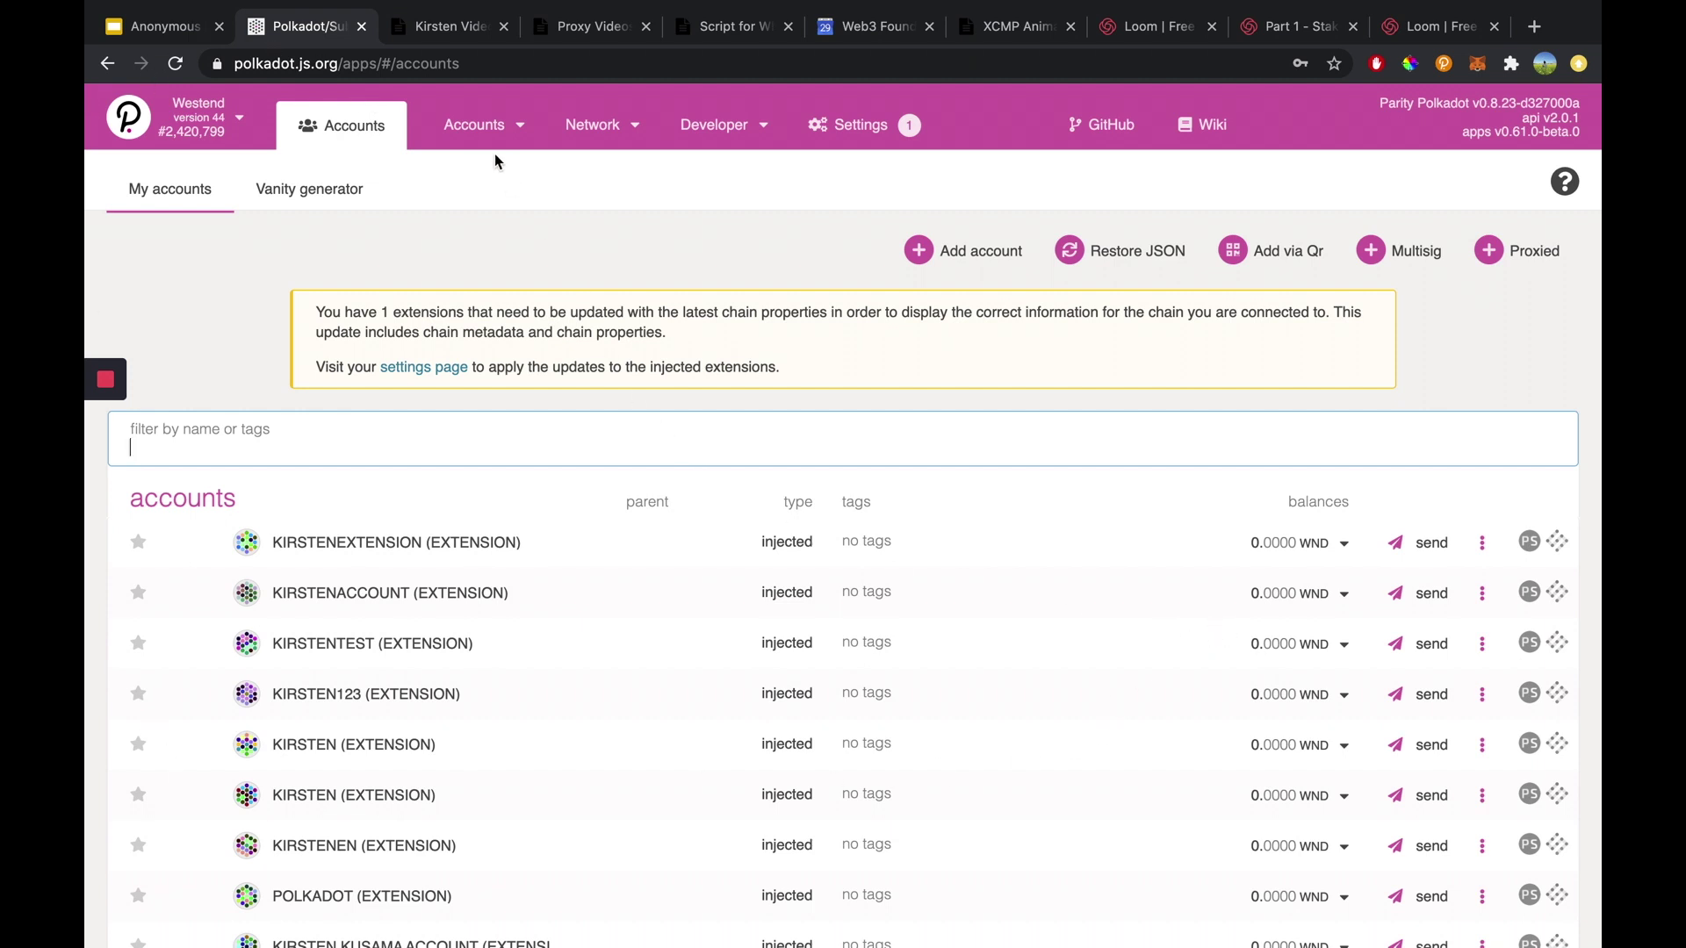
{"action": "mouse_move", "coordinate": [509, 132]}
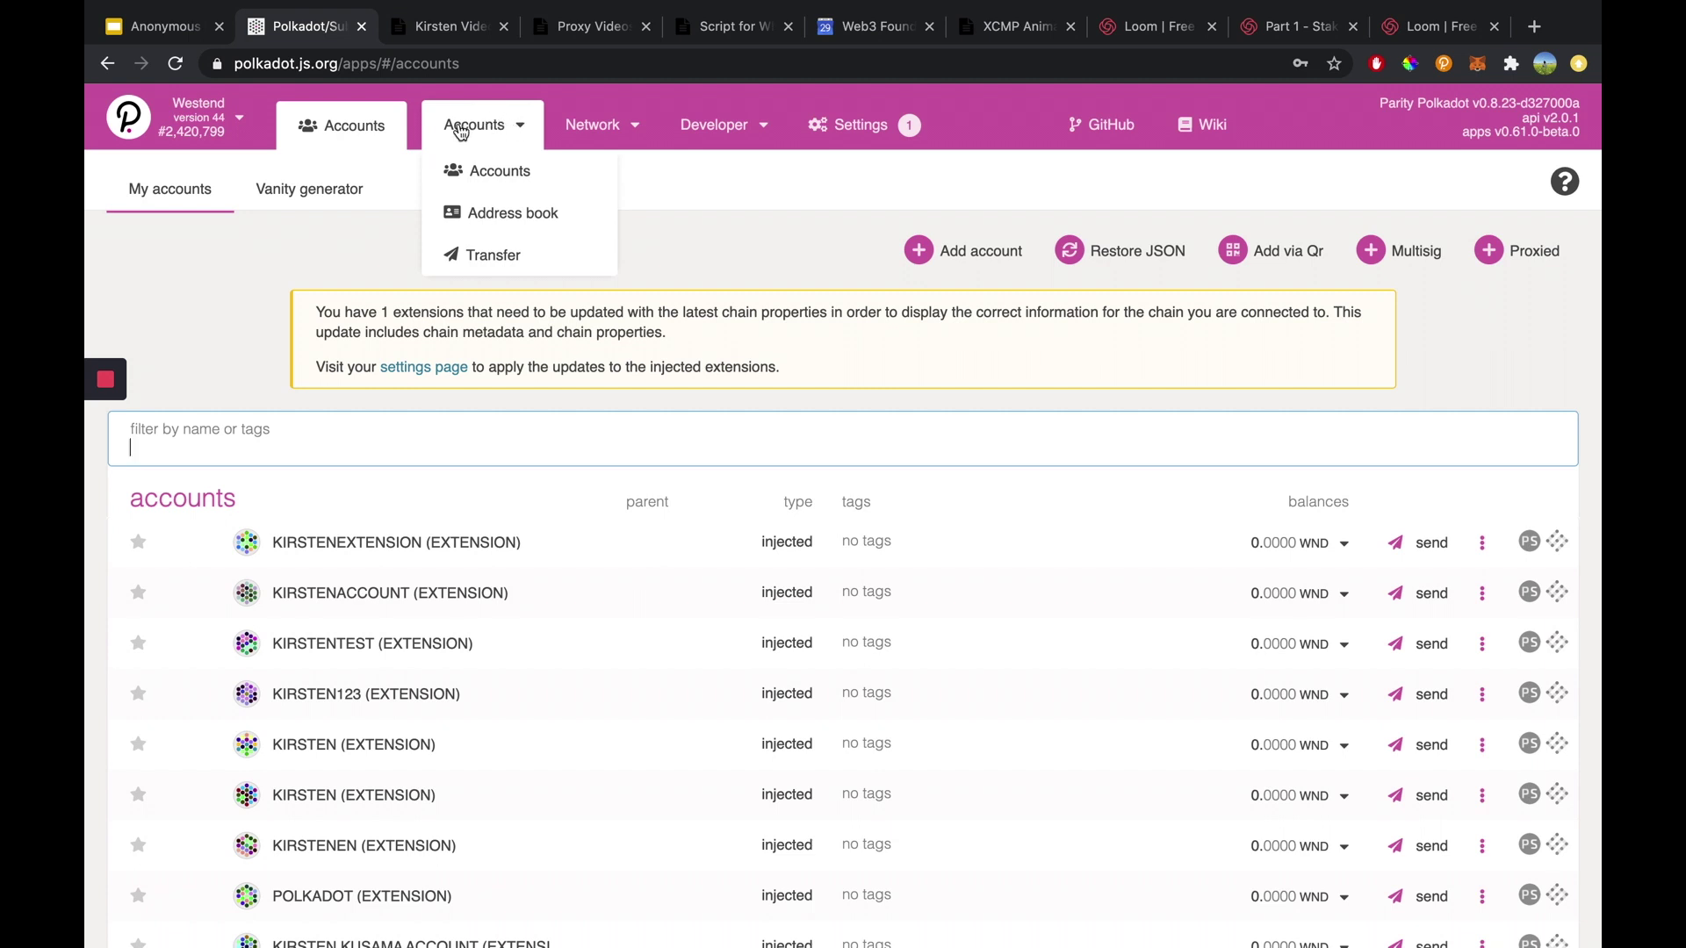
{"action": "left_click", "coordinate": [474, 171]}
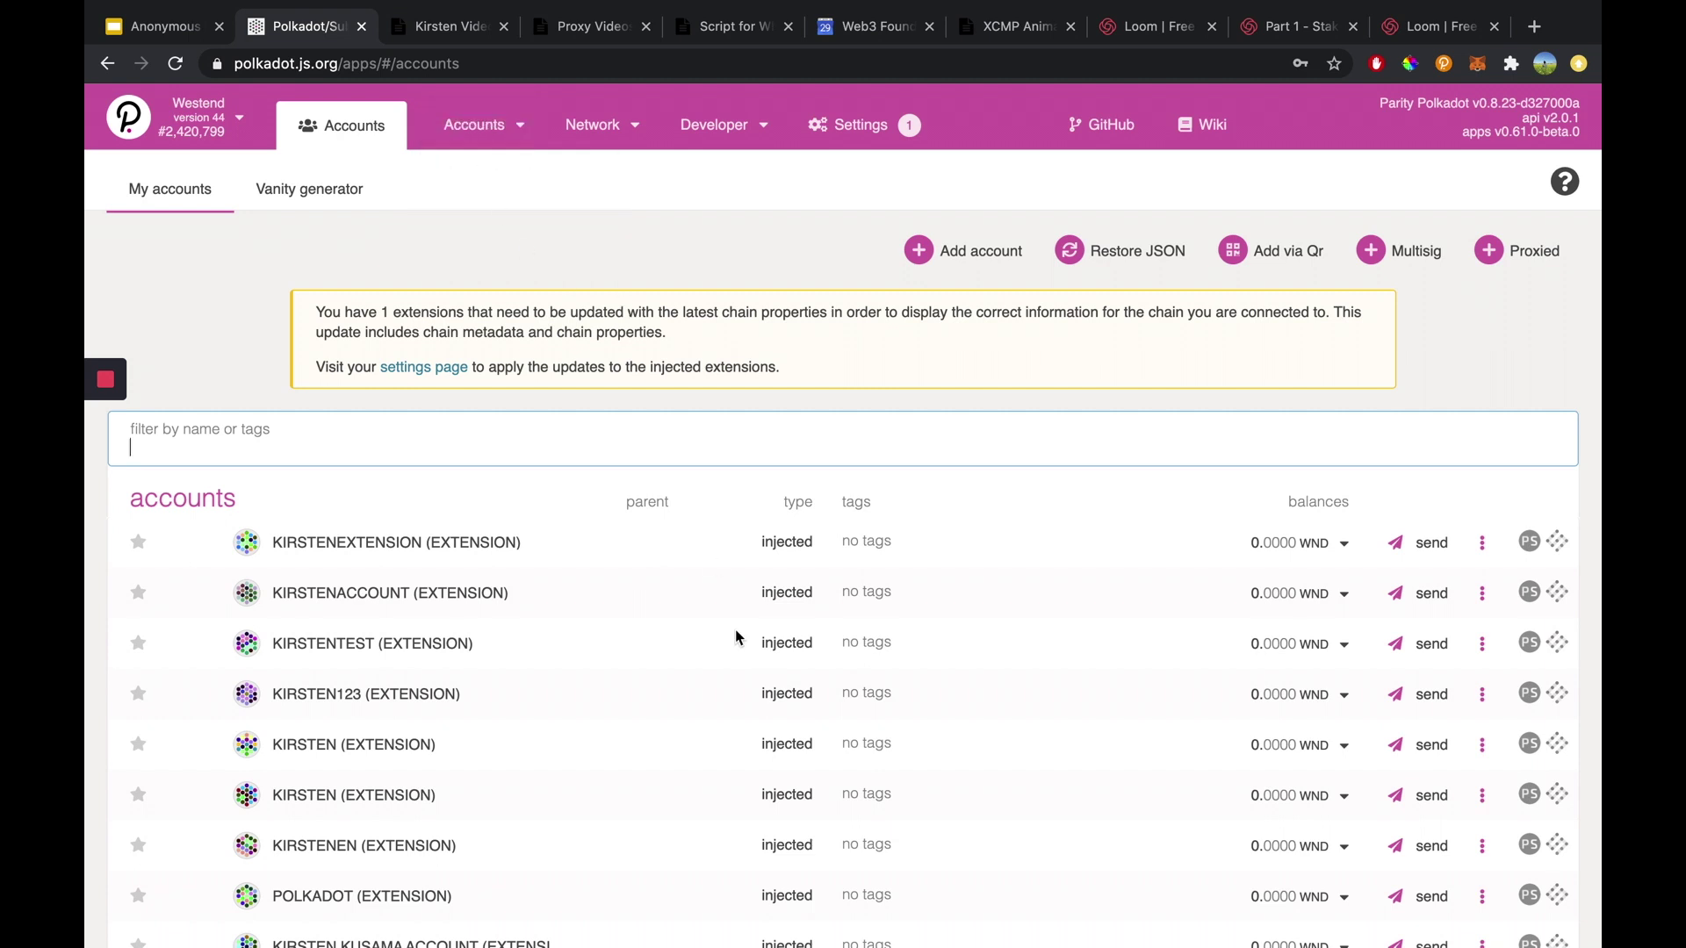
{"action": "mouse_move", "coordinate": [740, 143]}
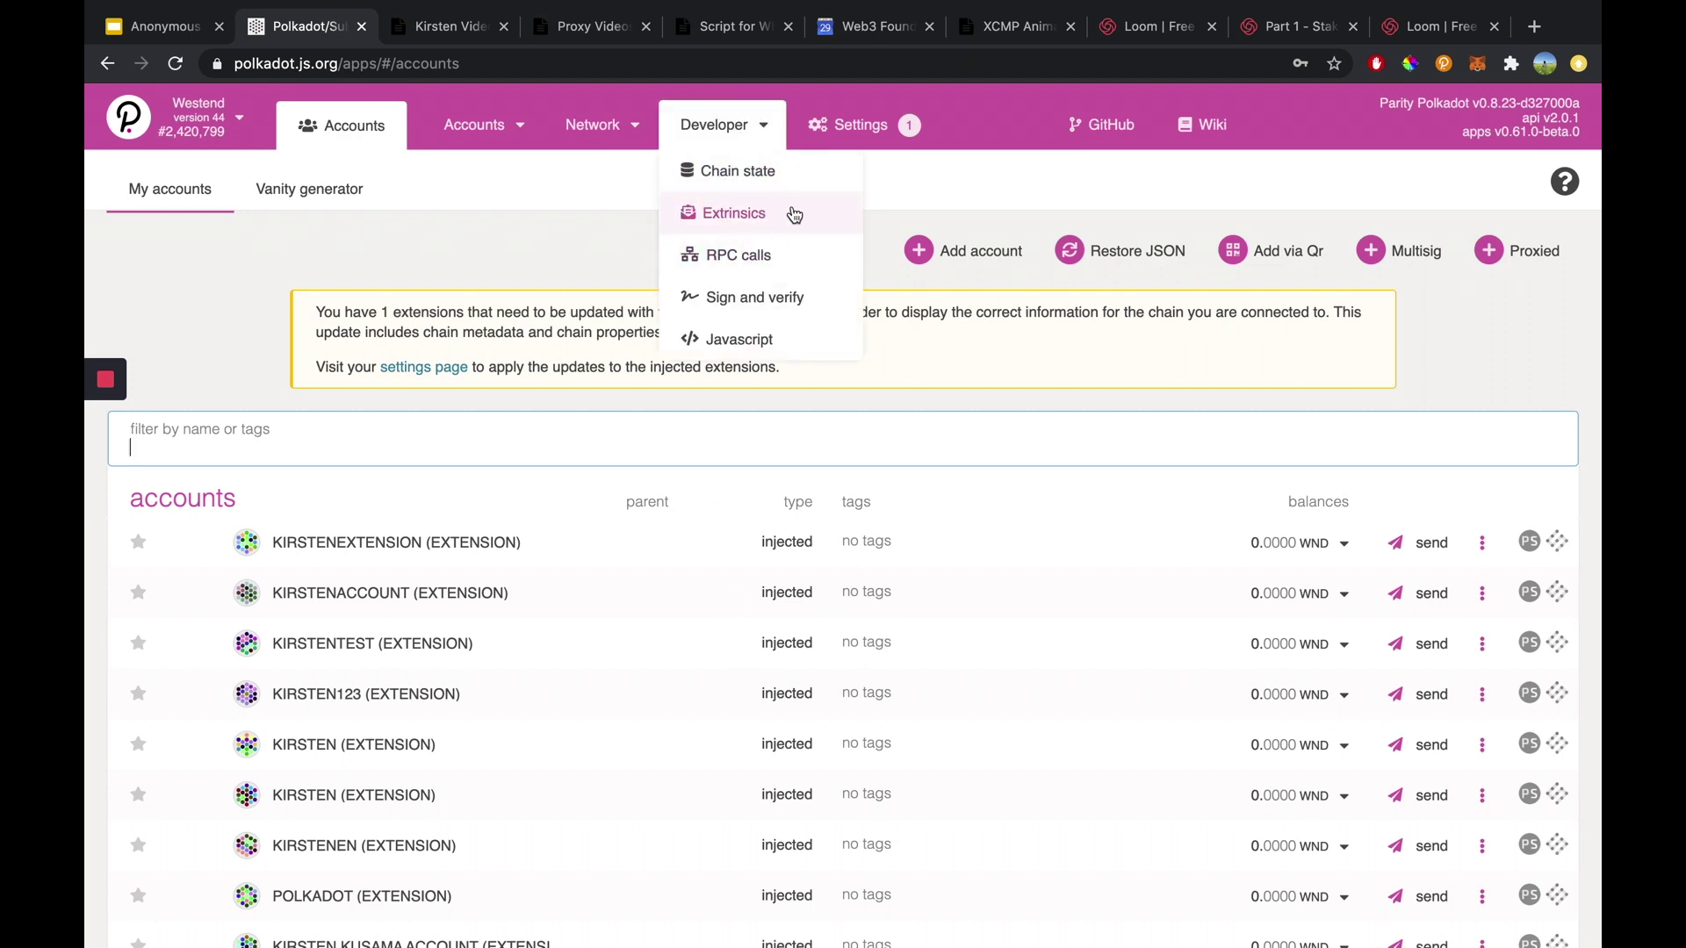
{"action": "left_click", "coordinate": [795, 215]}
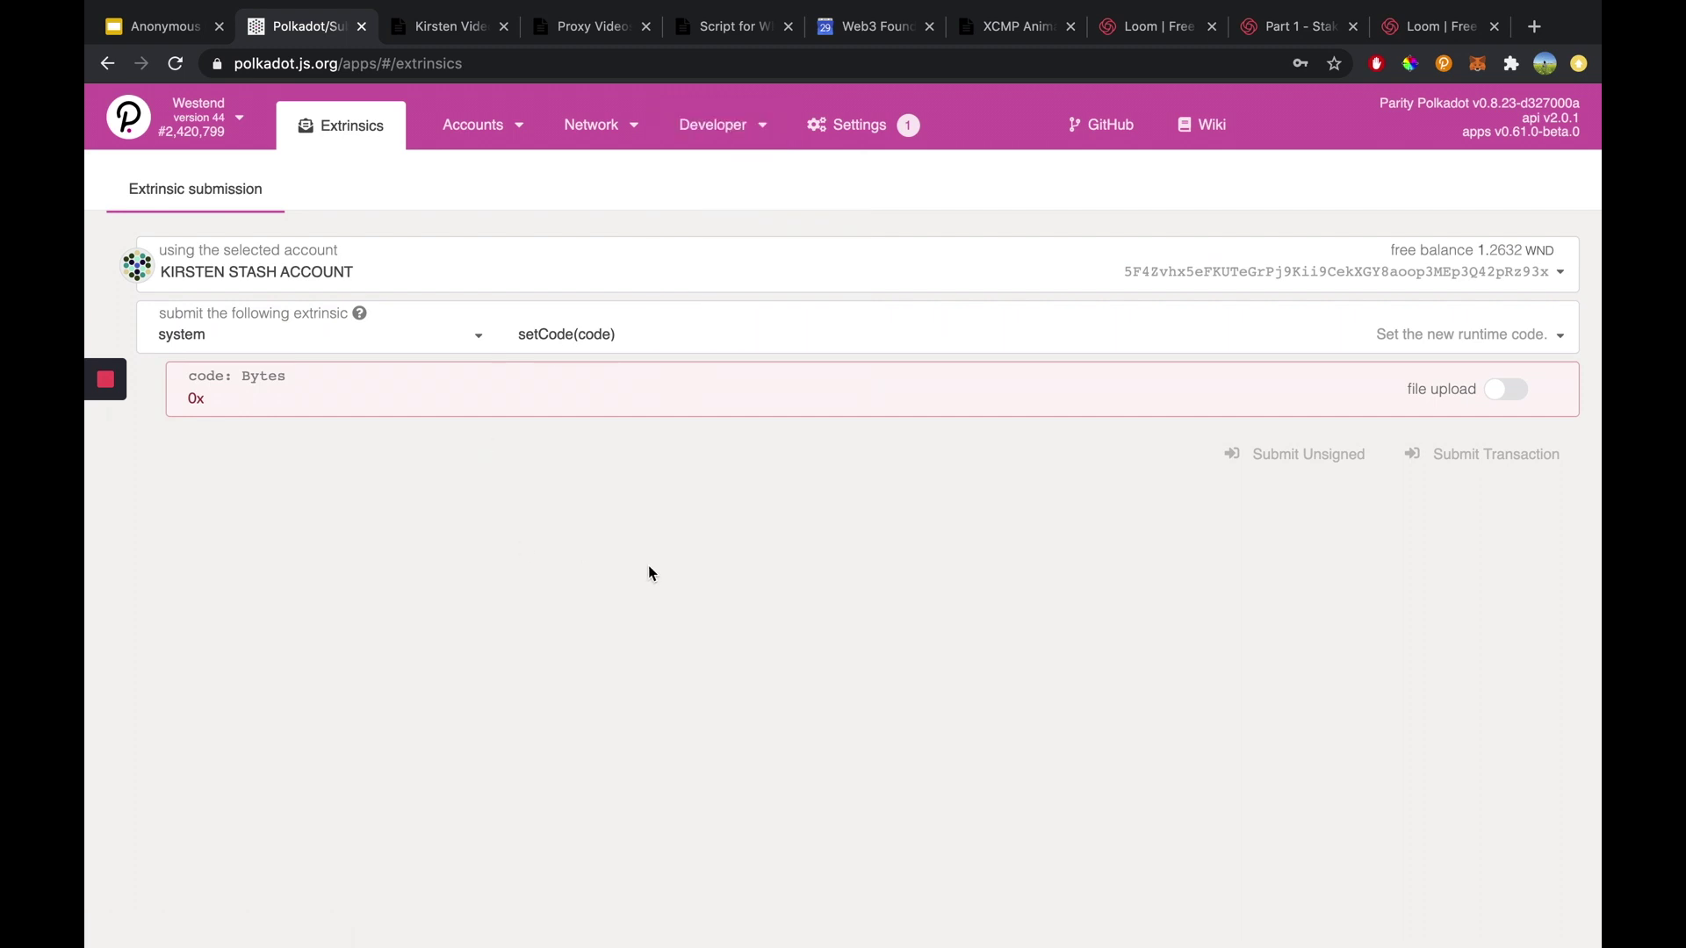
{"action": "left_click", "coordinate": [527, 275]}
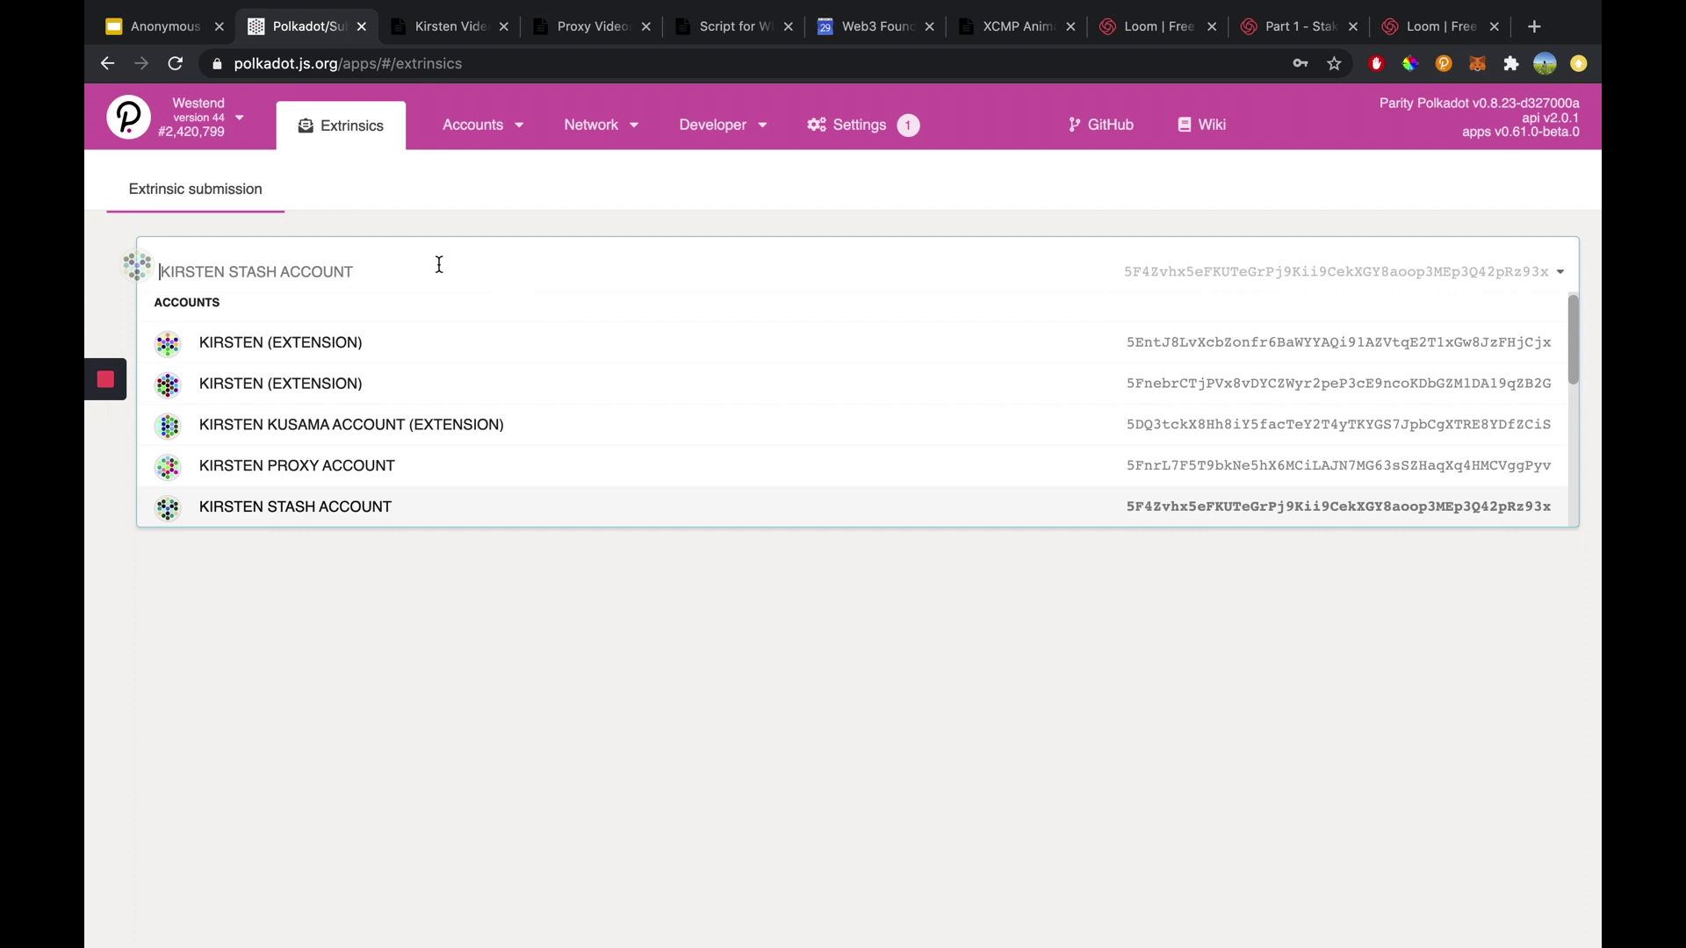
{"action": "scroll", "coordinate": [455, 438], "scroll_direction": "down", "scroll_amount": 5}
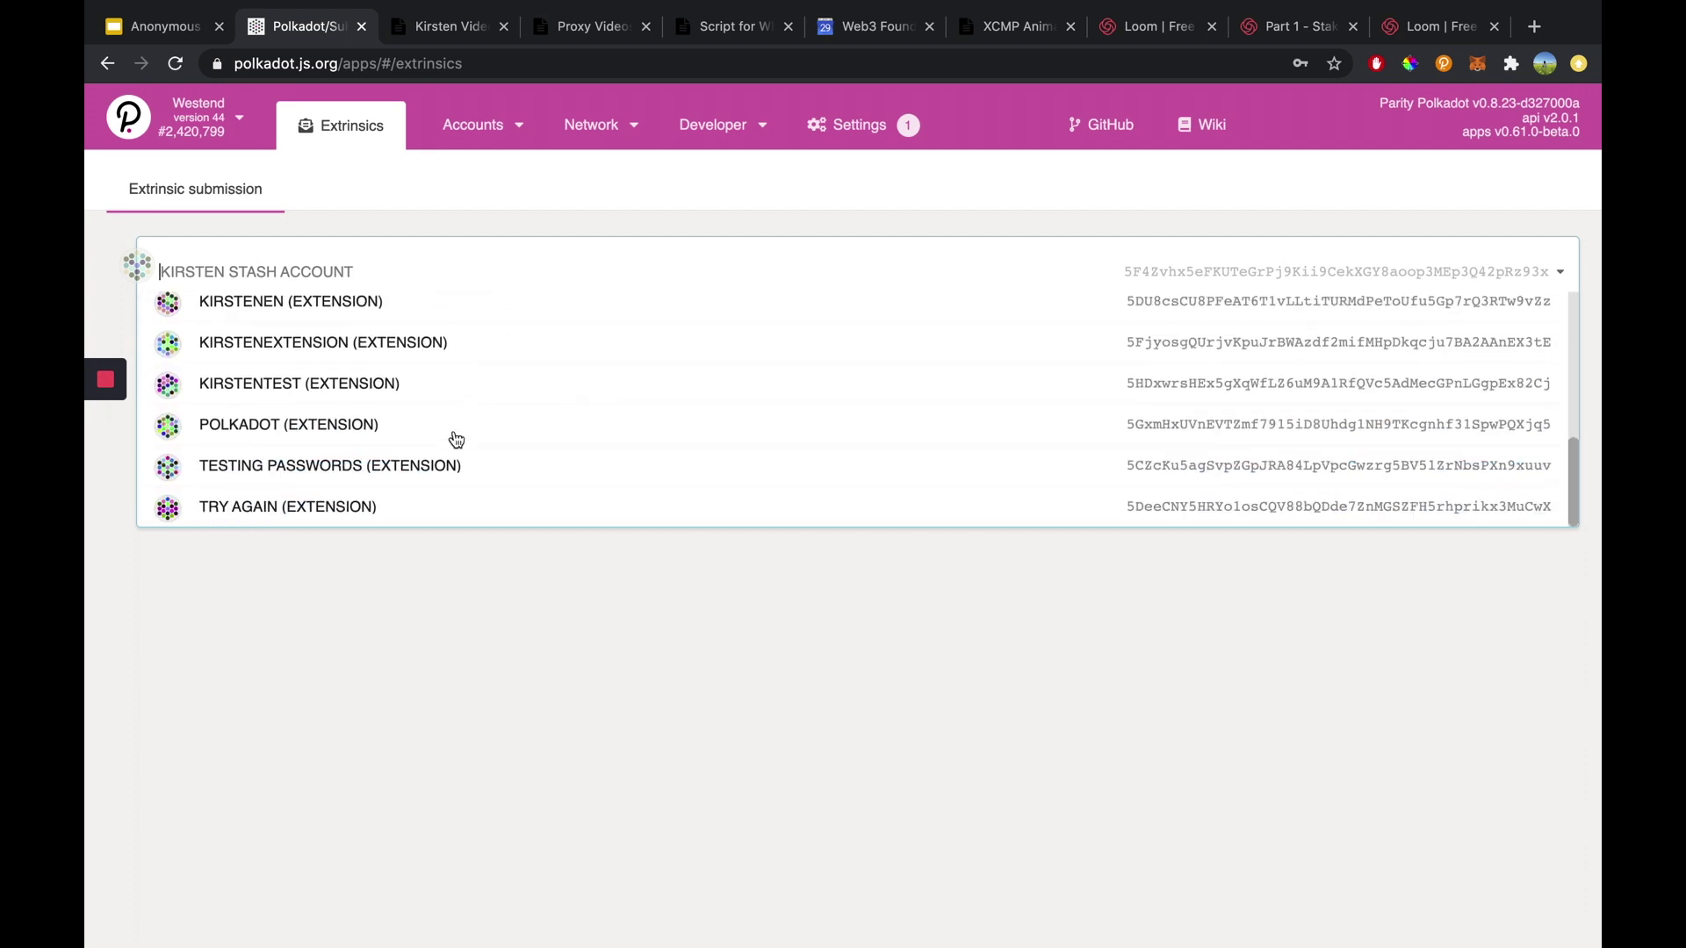
{"action": "scroll", "coordinate": [453, 439], "scroll_direction": "up", "scroll_amount": 5}
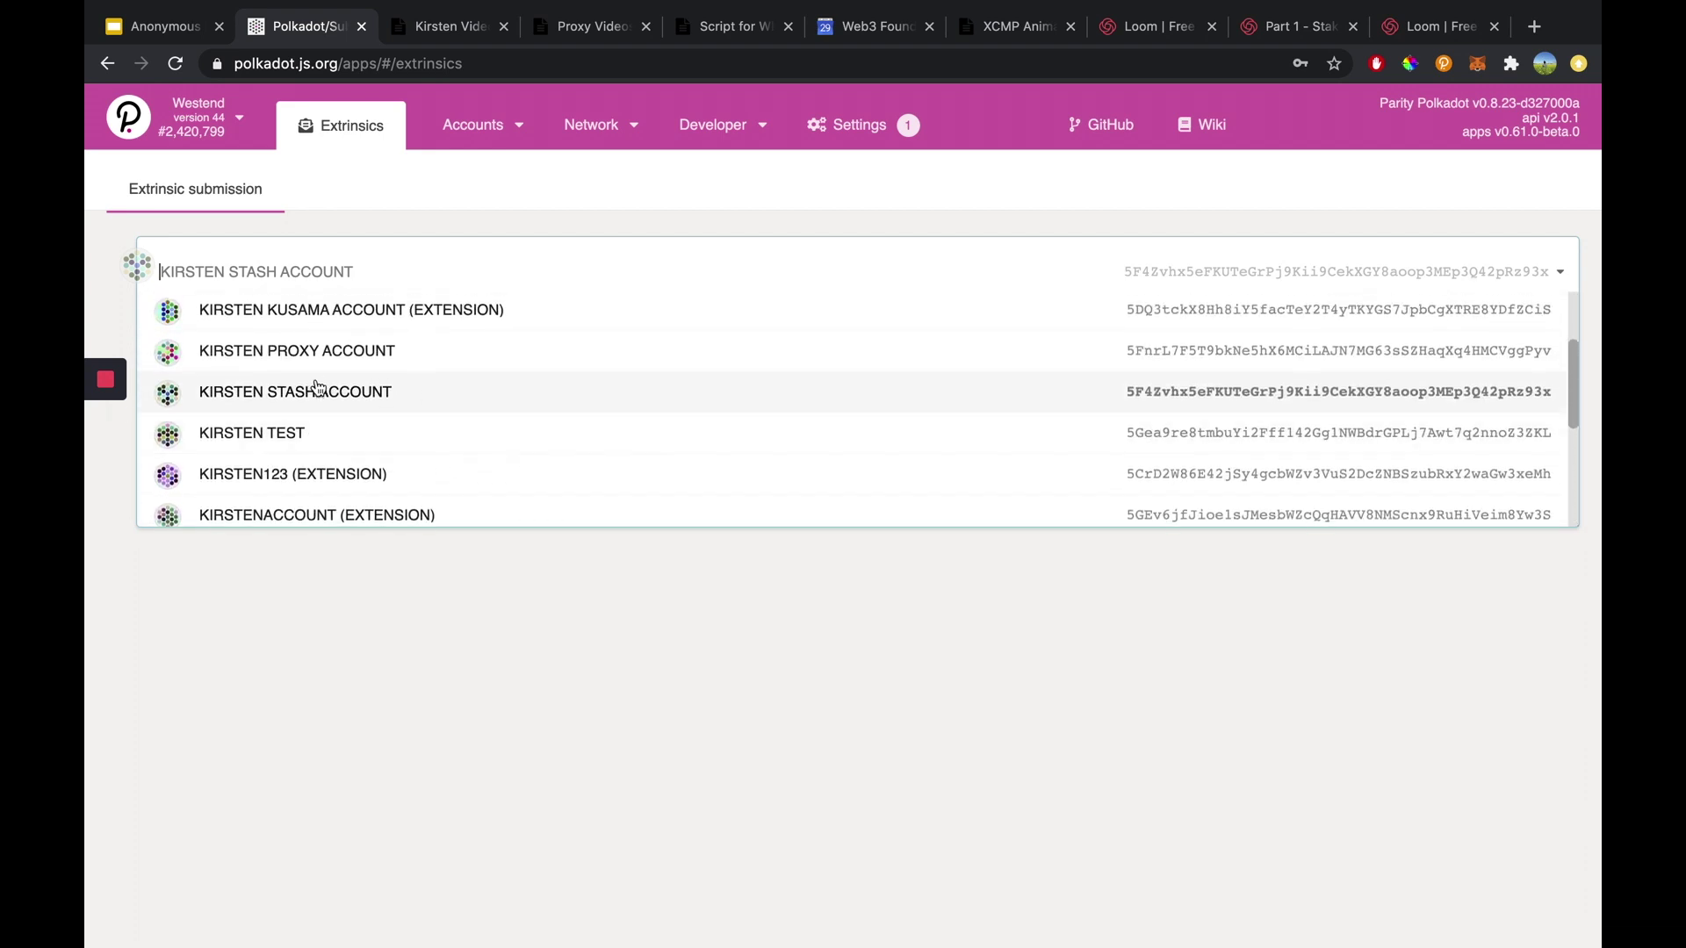
{"action": "left_click", "coordinate": [300, 394]}
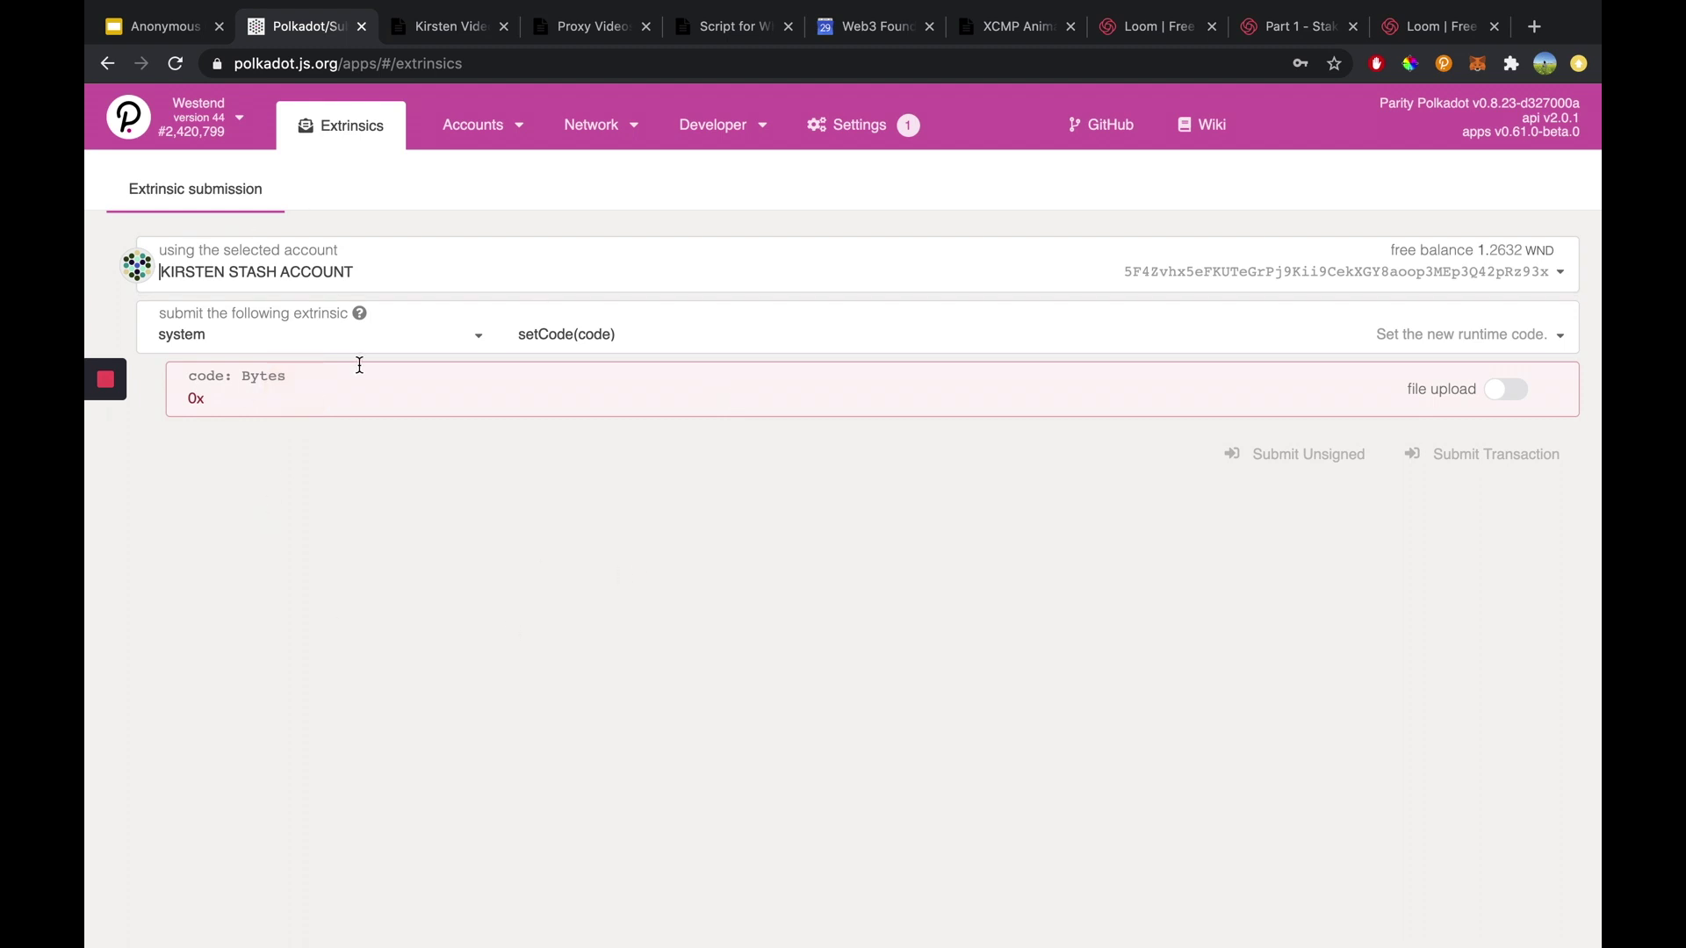
- Switch the extrinsic from system to proxy and keep the addProxy(delegate, proxy_type, delay) call
{"action": "left_click", "coordinate": [411, 349]}
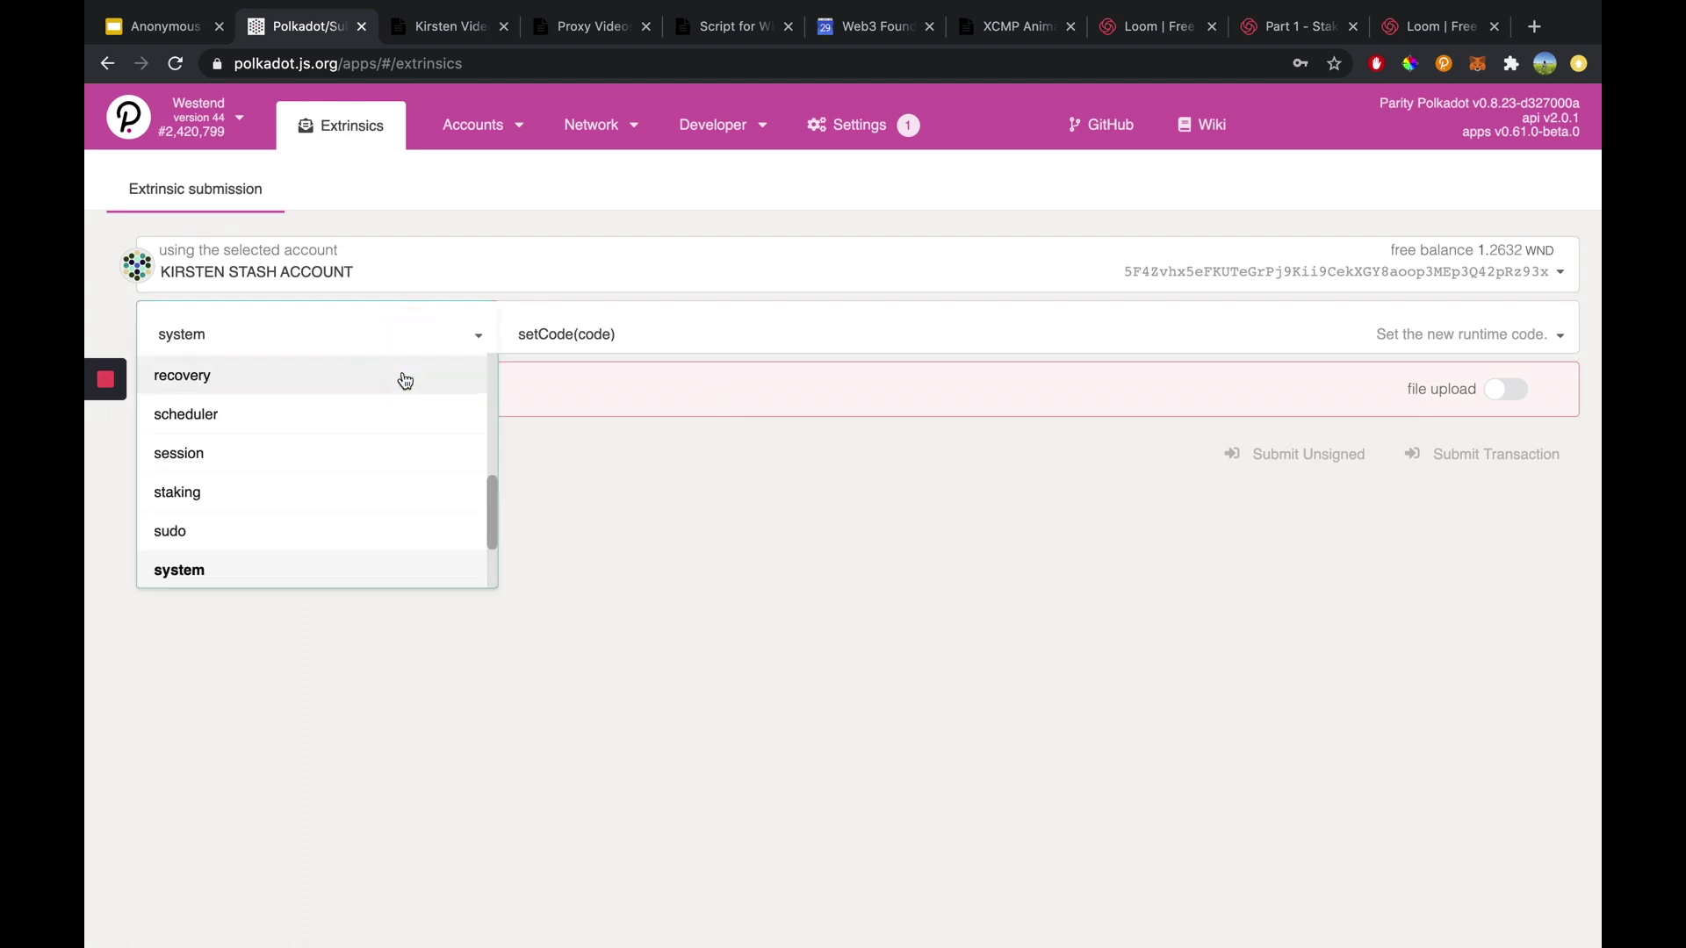
{"action": "scroll", "coordinate": [380, 492], "scroll_direction": "up", "scroll_amount": 3}
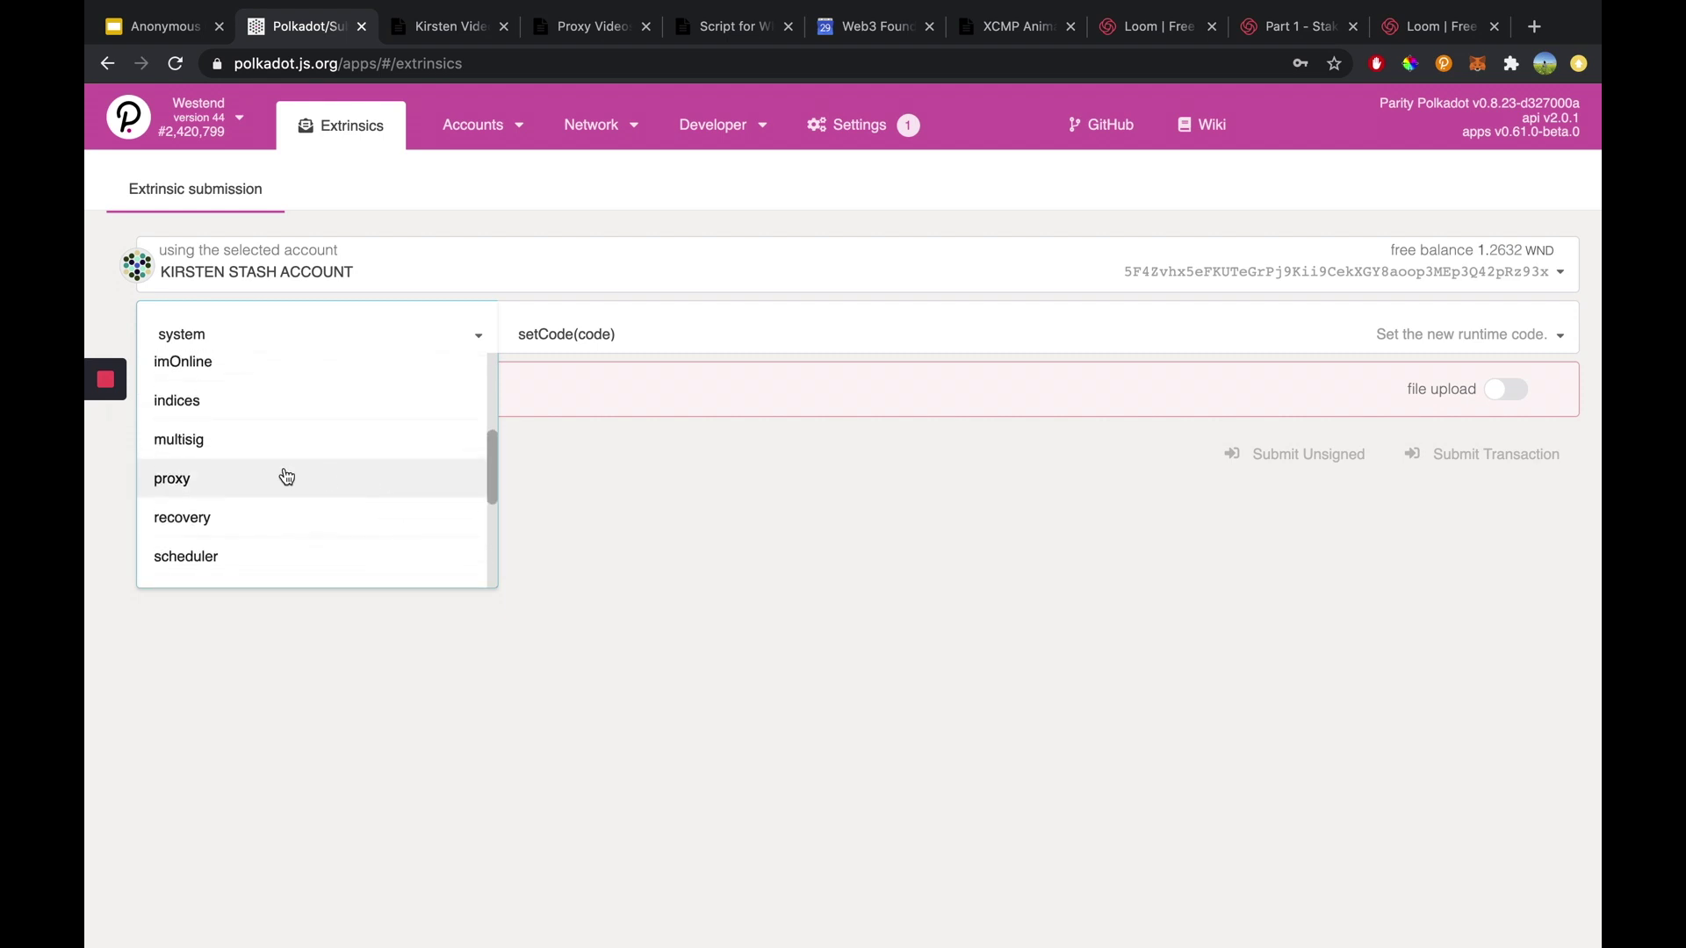
{"action": "left_click", "coordinate": [351, 479]}
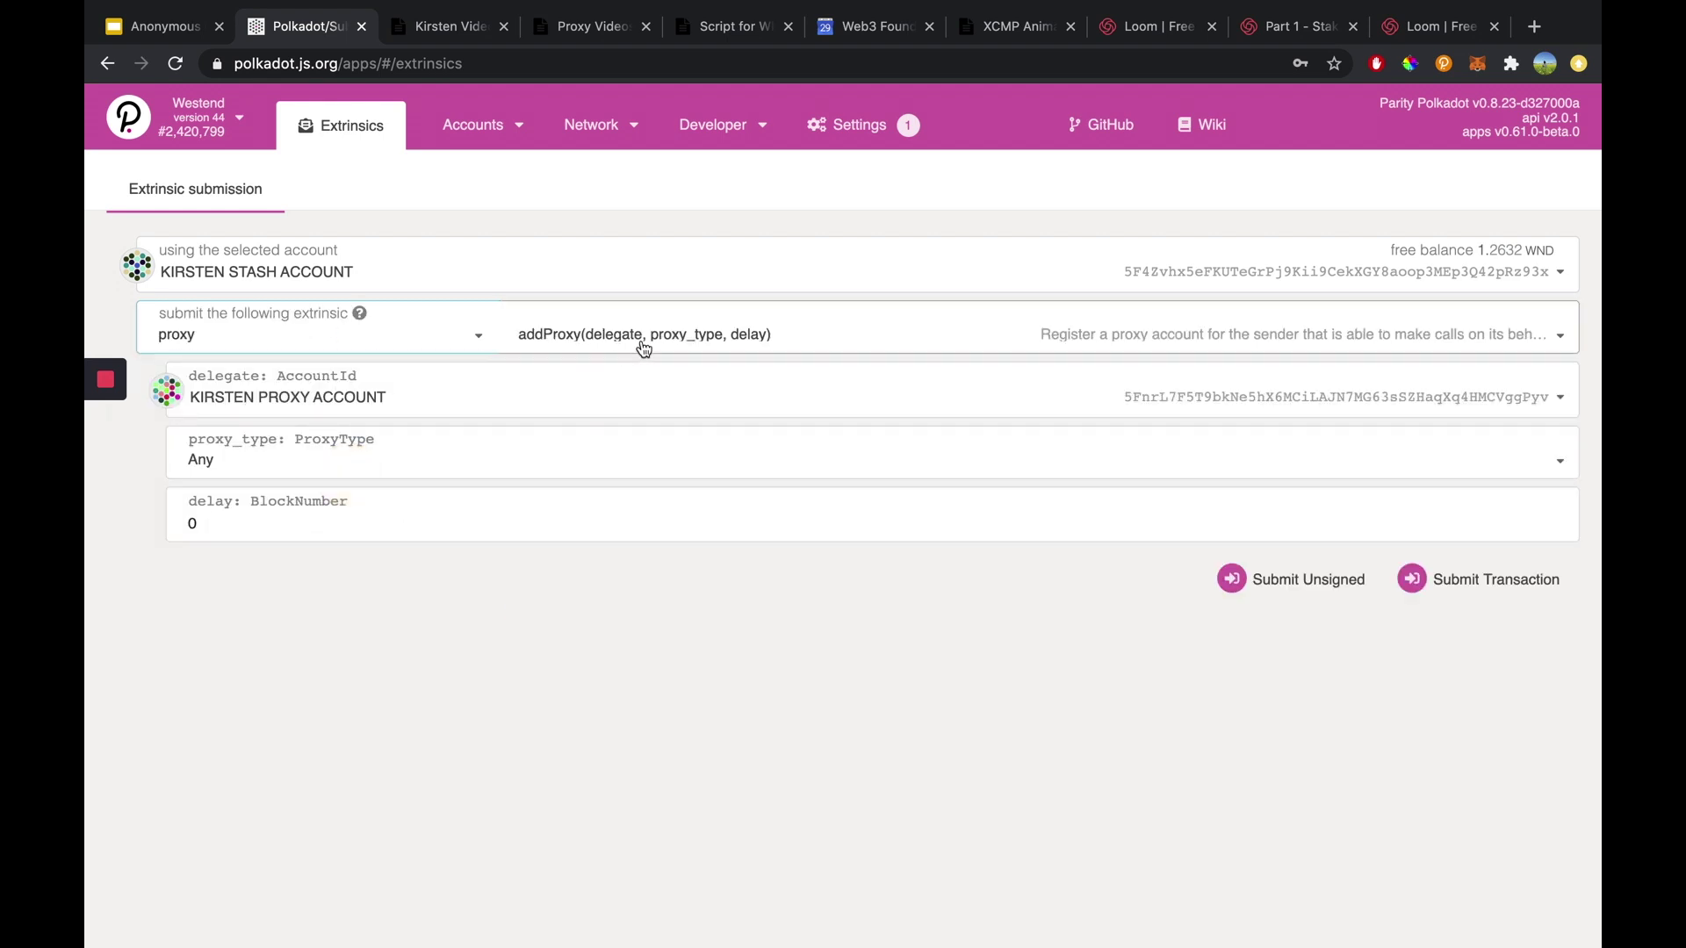
{"action": "left_click", "coordinate": [718, 334]}
{"action": "scroll", "coordinate": [770, 533], "scroll_direction": "down", "scroll_amount": 3}
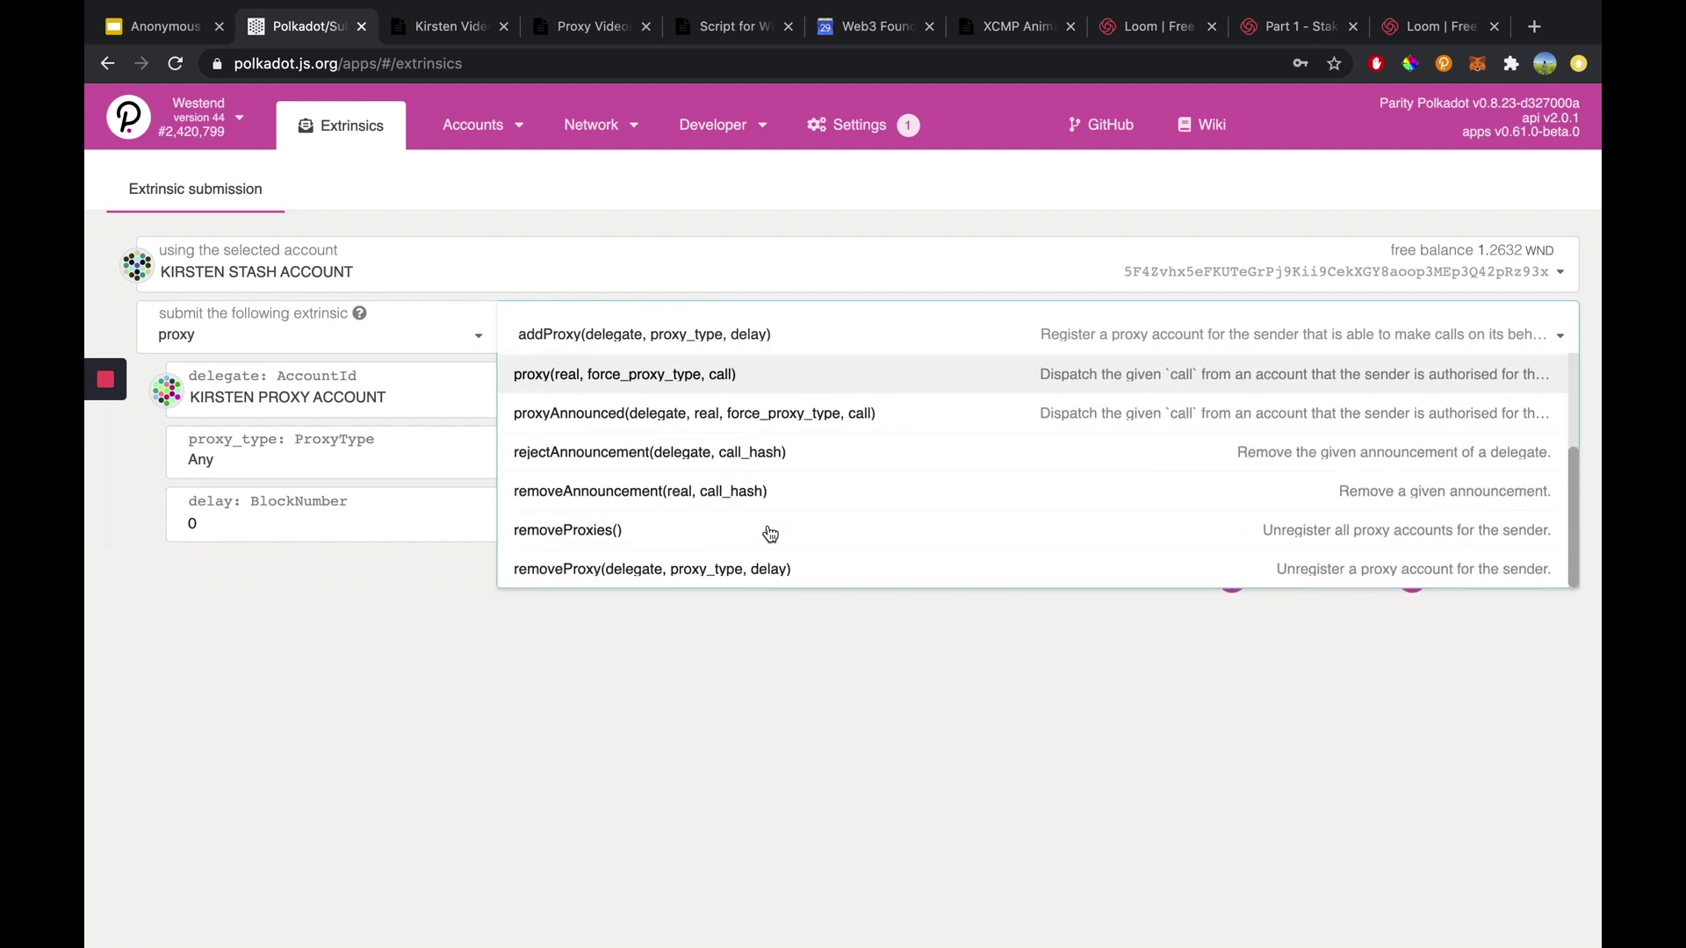
{"action": "scroll", "coordinate": [770, 533], "scroll_direction": "up", "scroll_amount": 3}
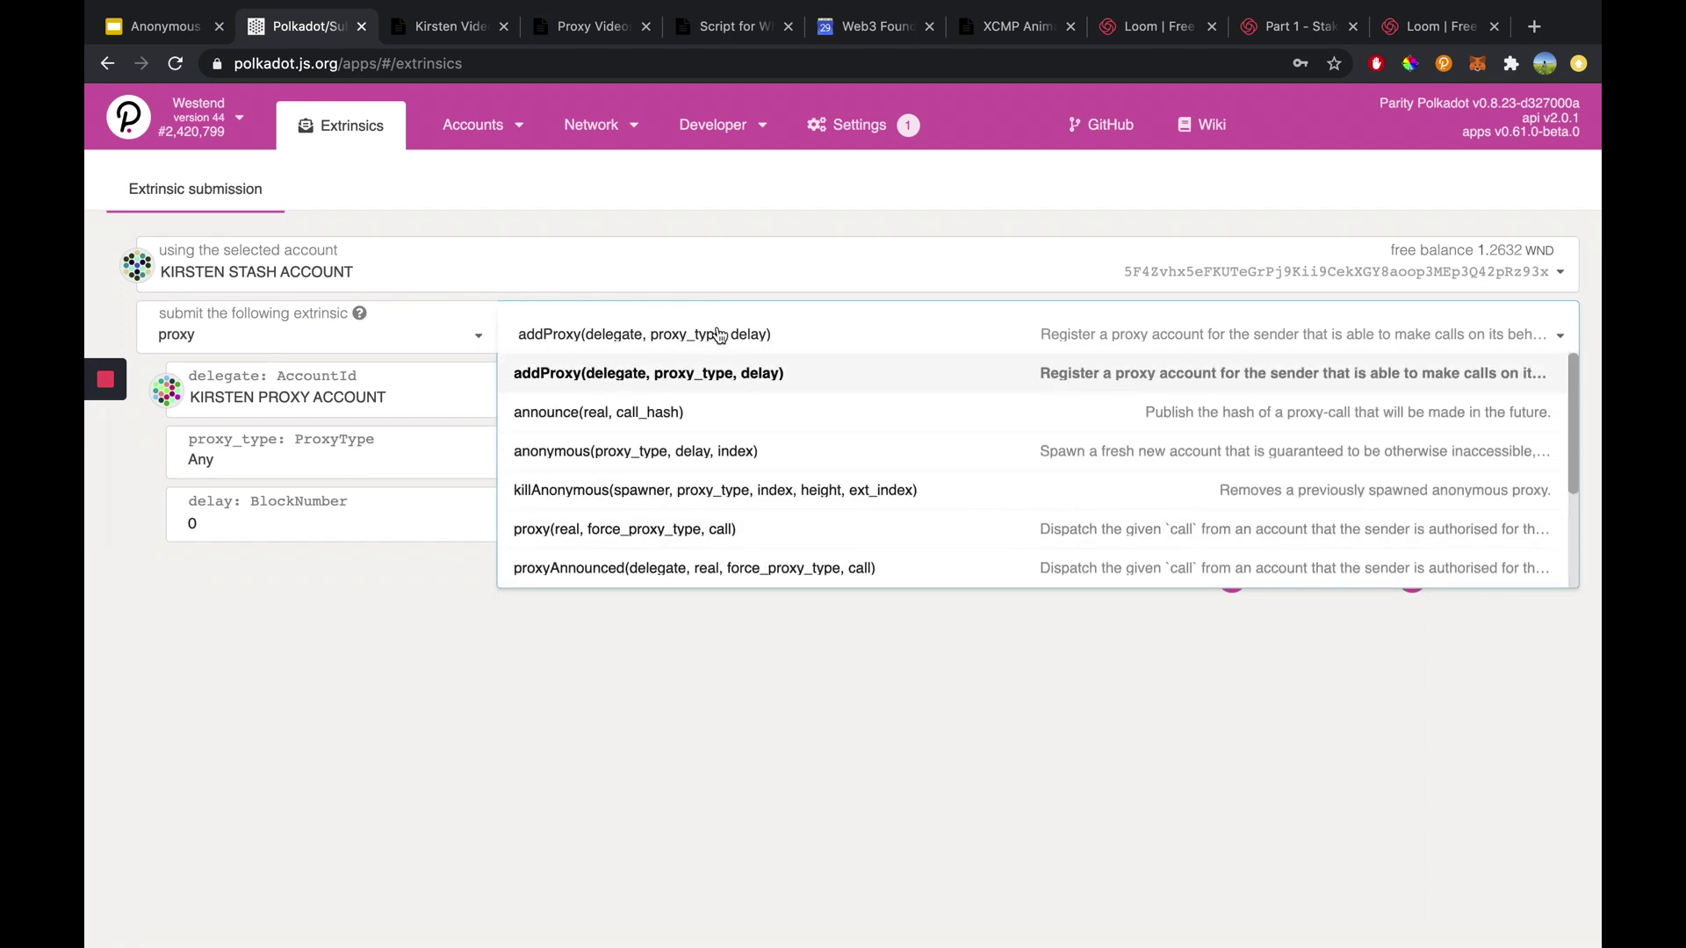
{"action": "left_click", "coordinate": [718, 335]}
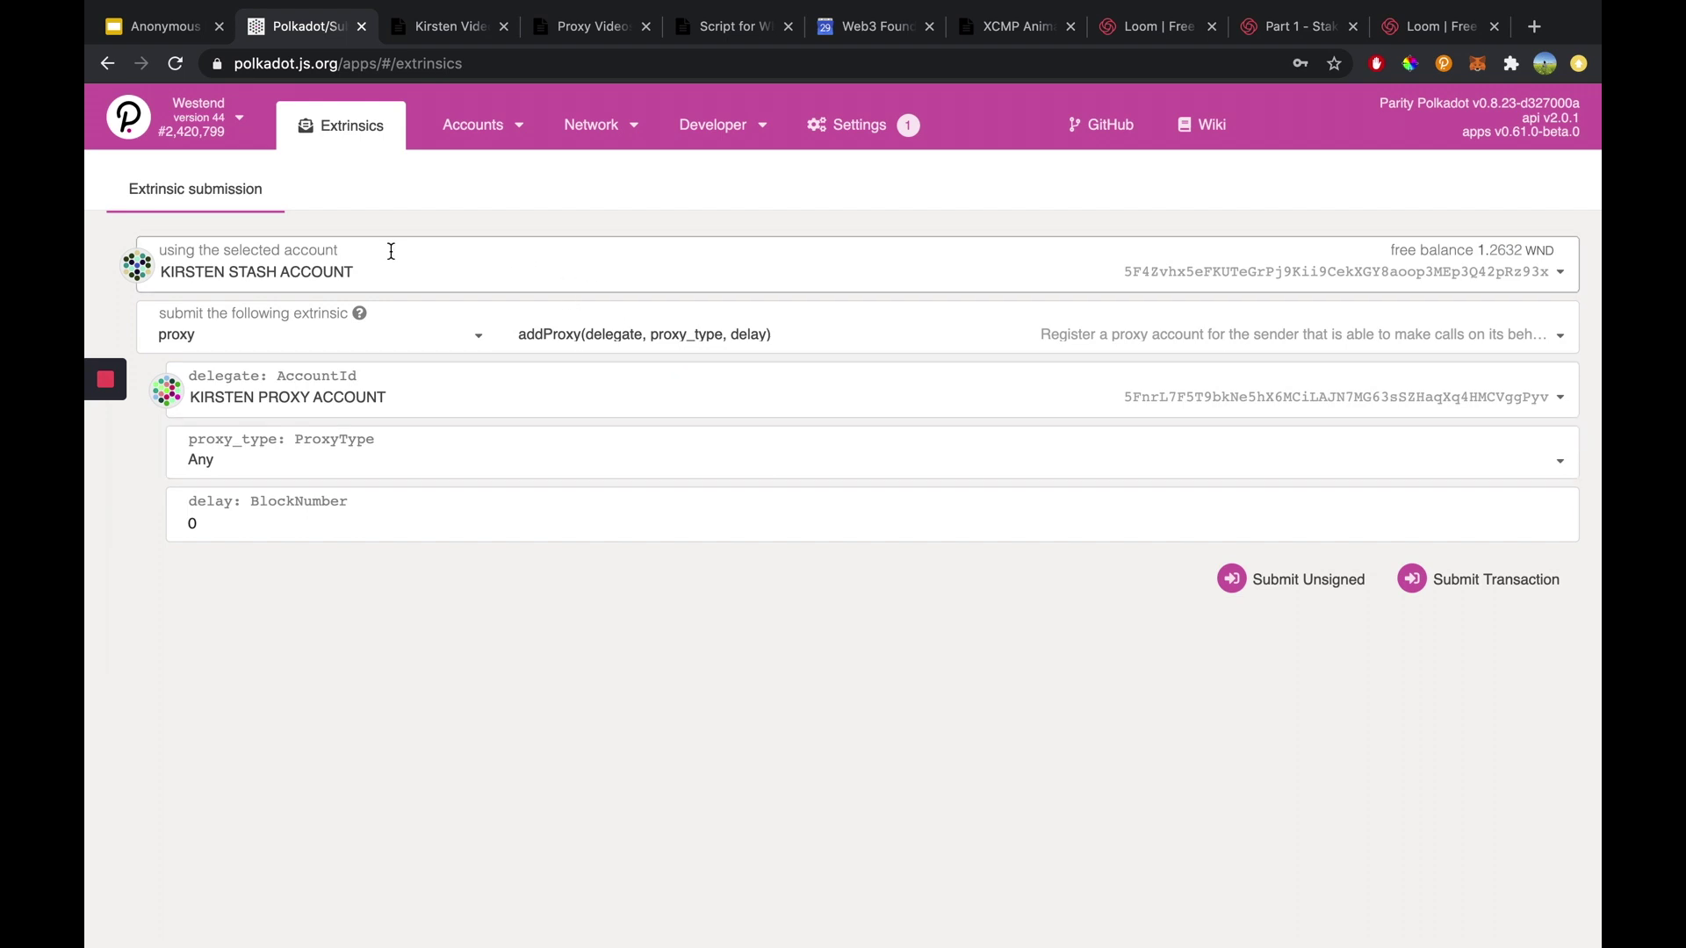
{"action": "left_click", "coordinate": [444, 401]}
- Choose the proxy account as the addProxy delegate
{"action": "scroll", "coordinate": [471, 558], "scroll_direction": "down", "scroll_amount": 4}
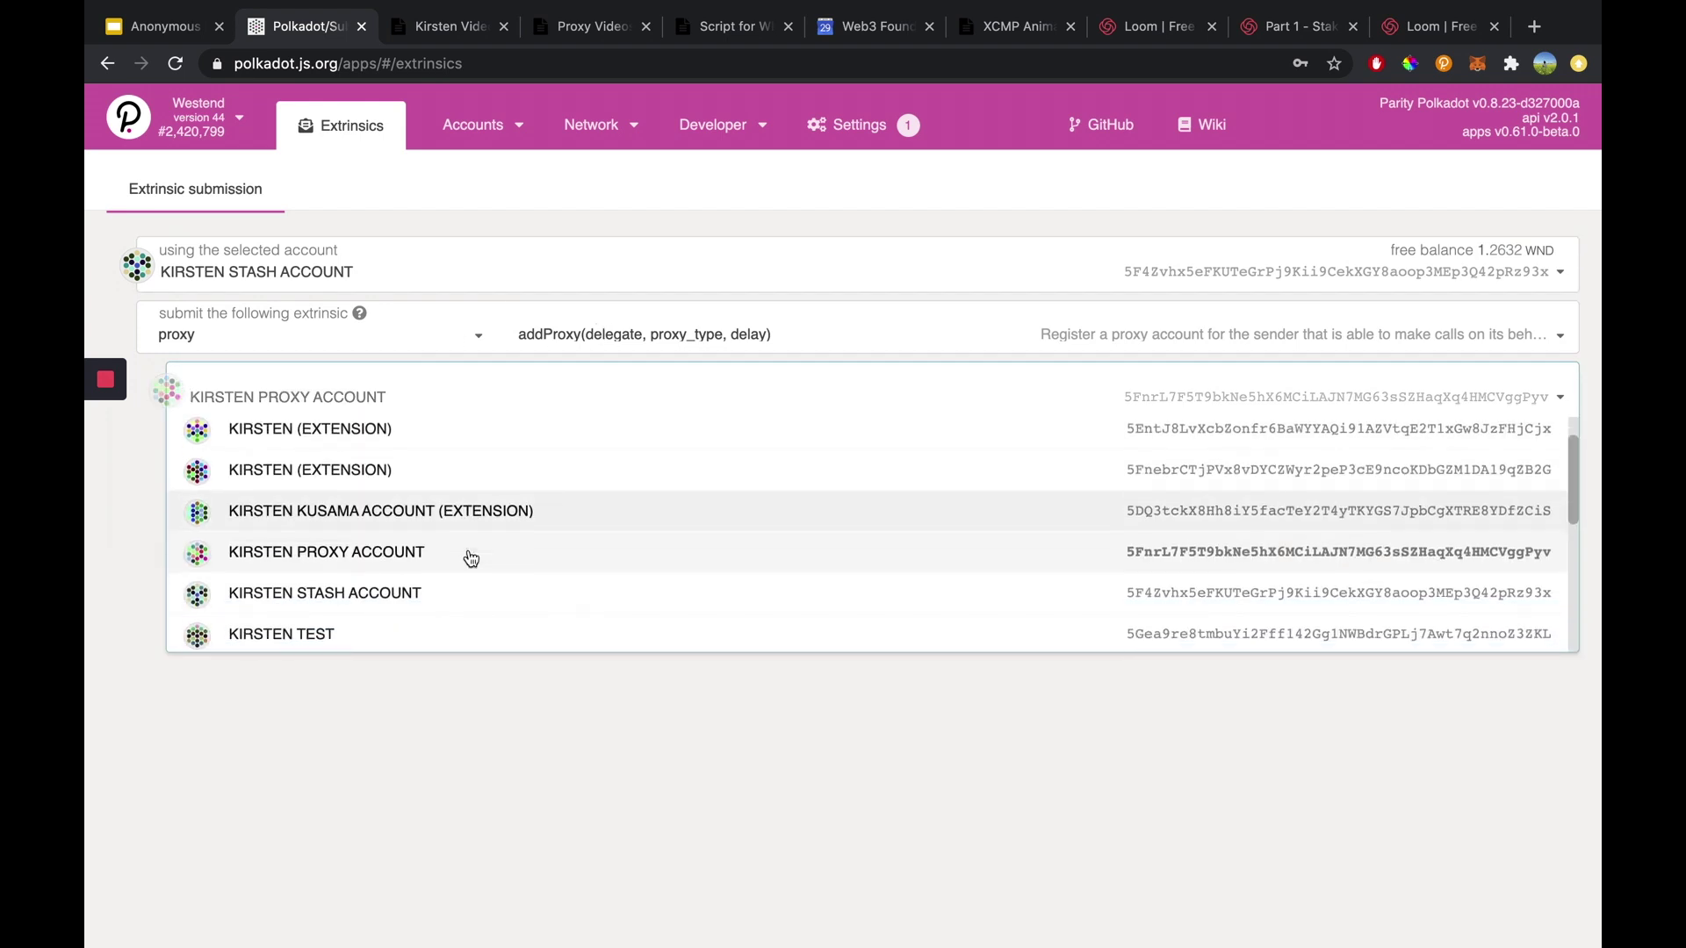
{"action": "scroll", "coordinate": [470, 559], "scroll_direction": "up", "scroll_amount": 1}
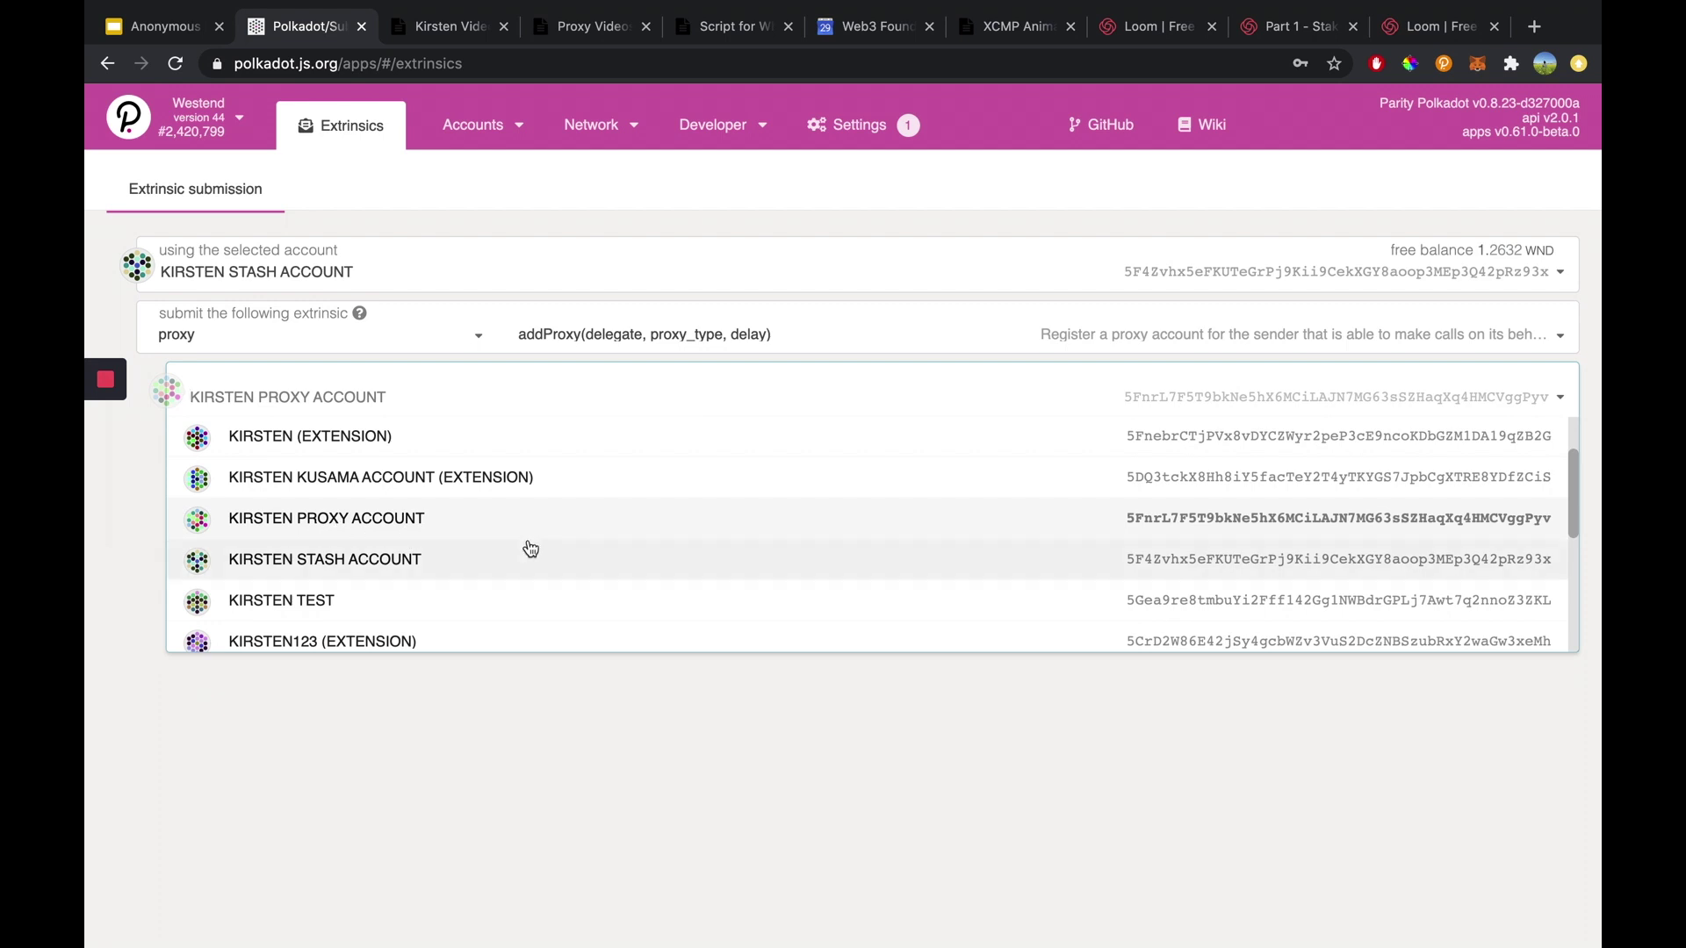
{"action": "scroll", "coordinate": [471, 598], "scroll_direction": "down", "scroll_amount": 5}
{"action": "scroll", "coordinate": [471, 598], "scroll_direction": "up", "scroll_amount": 8}
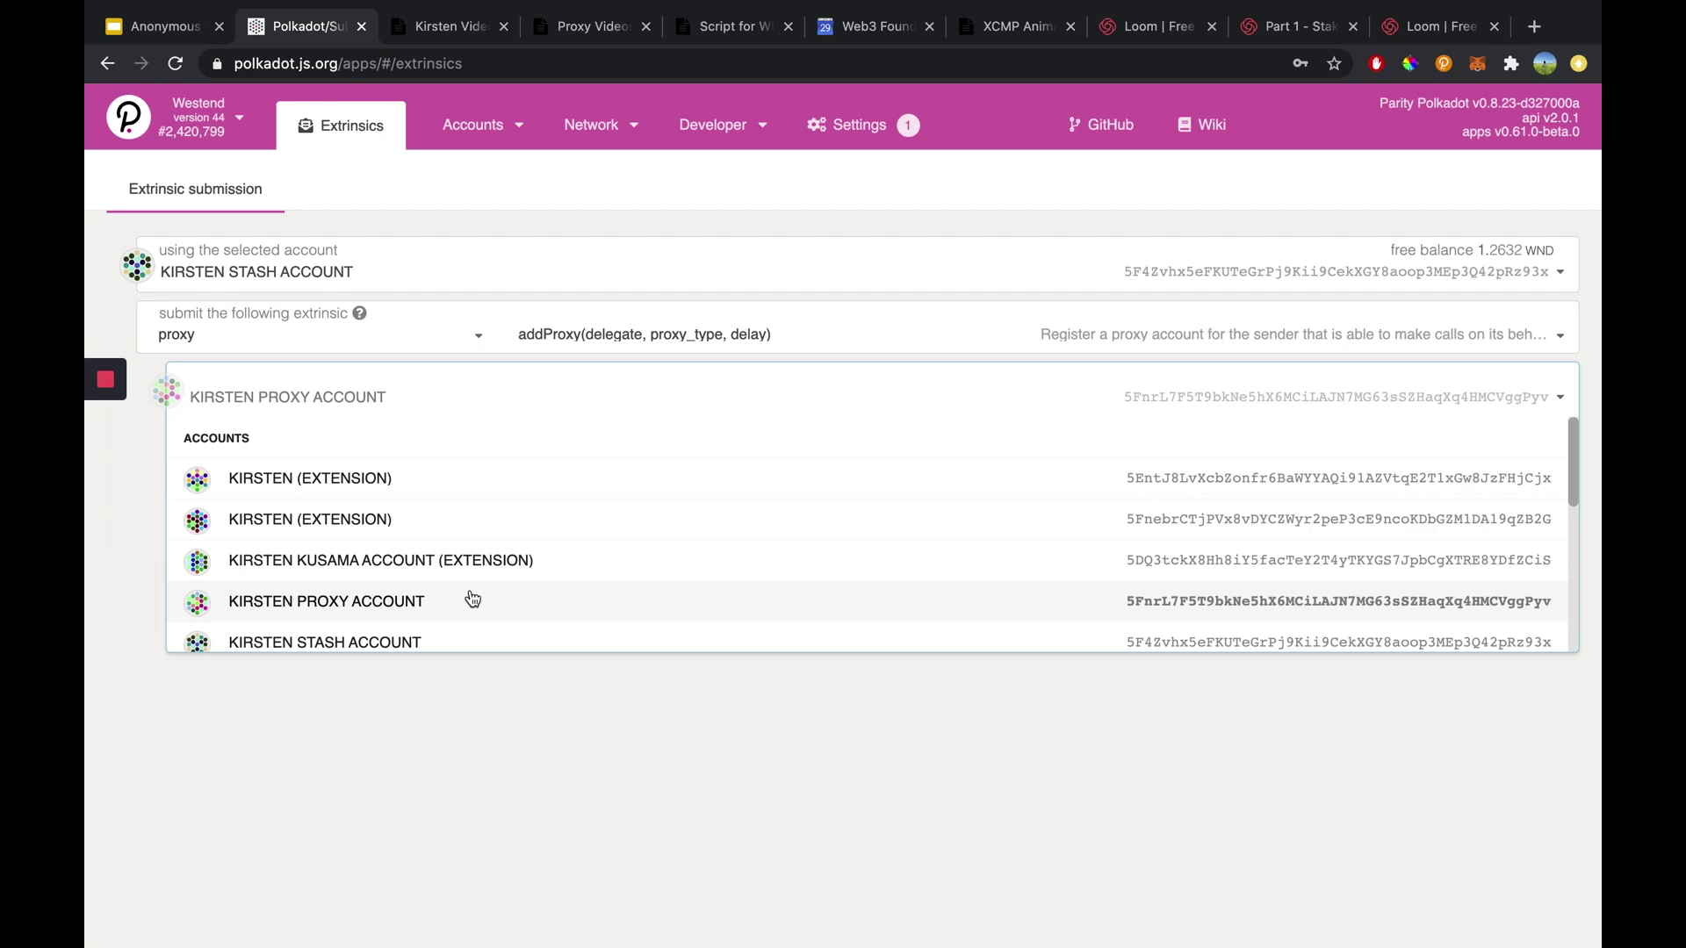
{"action": "scroll", "coordinate": [469, 597], "scroll_direction": "down", "scroll_amount": 1}
{"action": "left_click", "coordinate": [473, 594]}
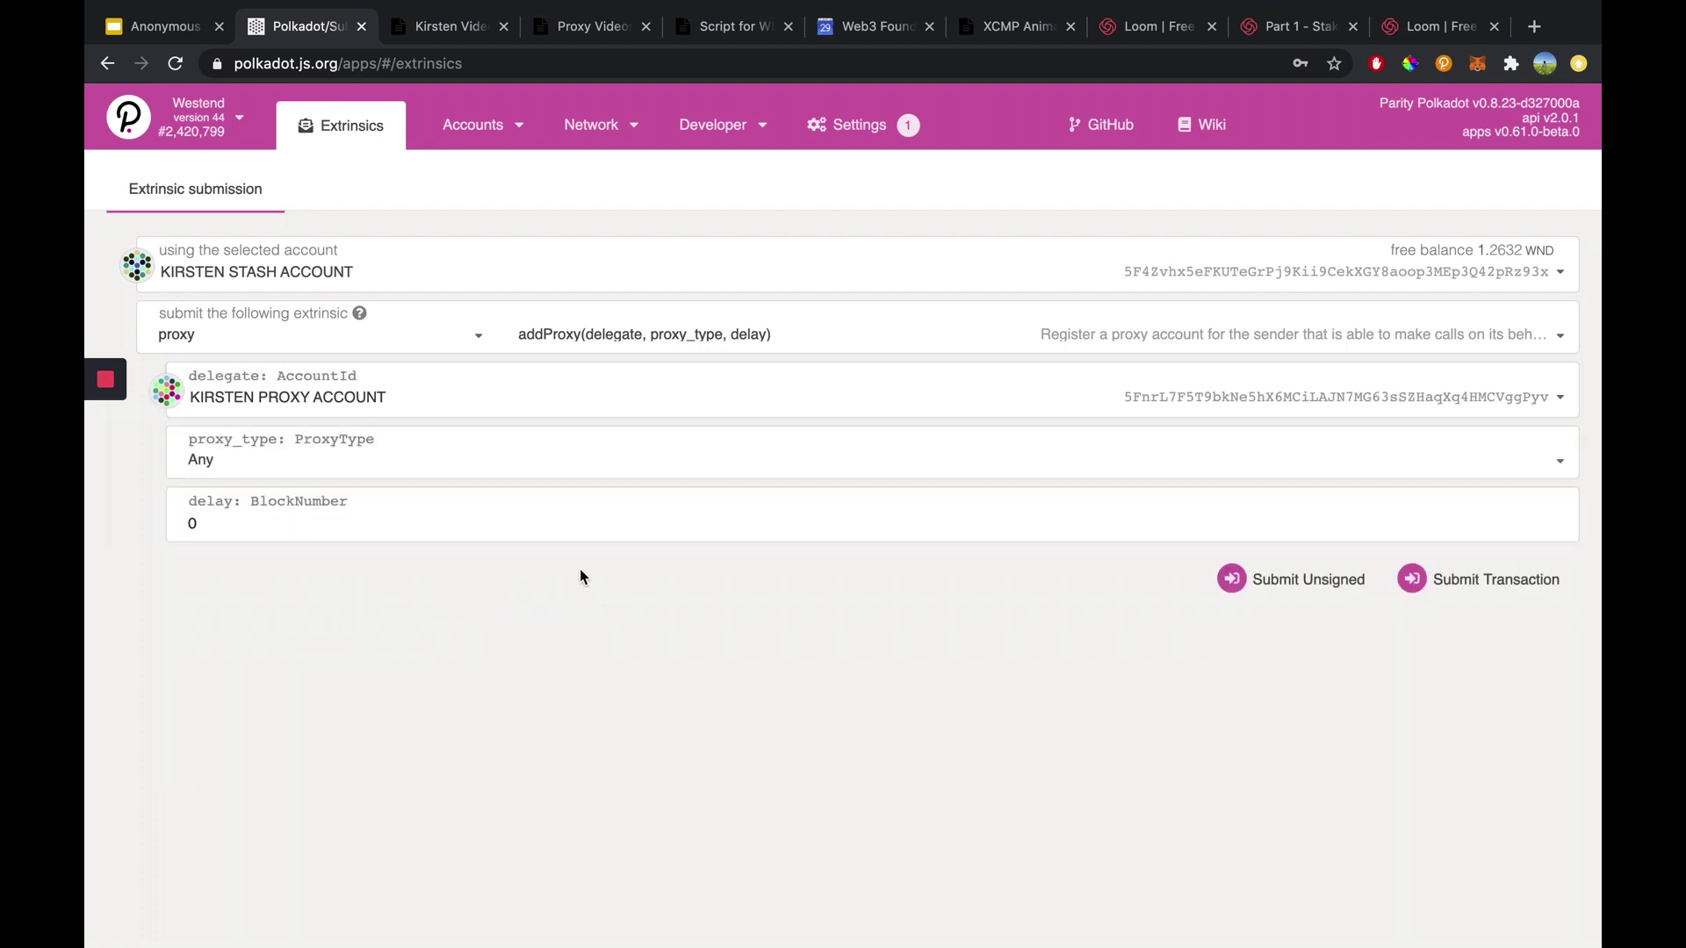
- Set proxy_type to Staking, leave delay at 0, and submit the transaction for authorization
{"action": "left_click", "coordinate": [463, 480]}
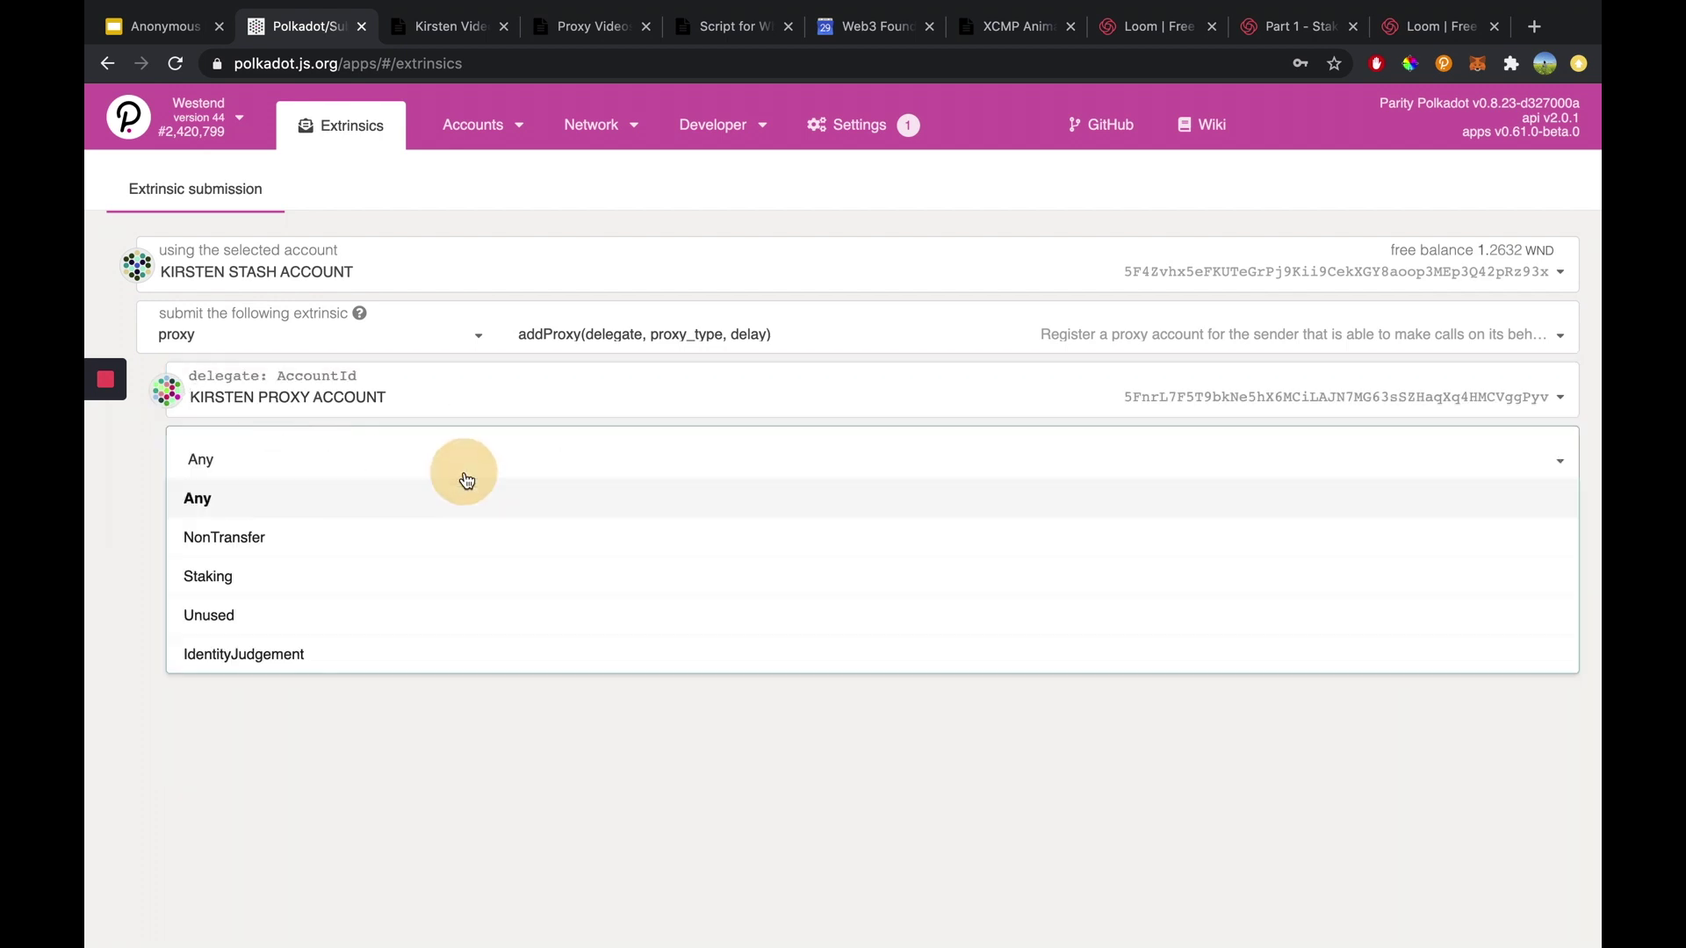
{"action": "left_click", "coordinate": [471, 595]}
{"action": "left_click", "coordinate": [243, 527]}
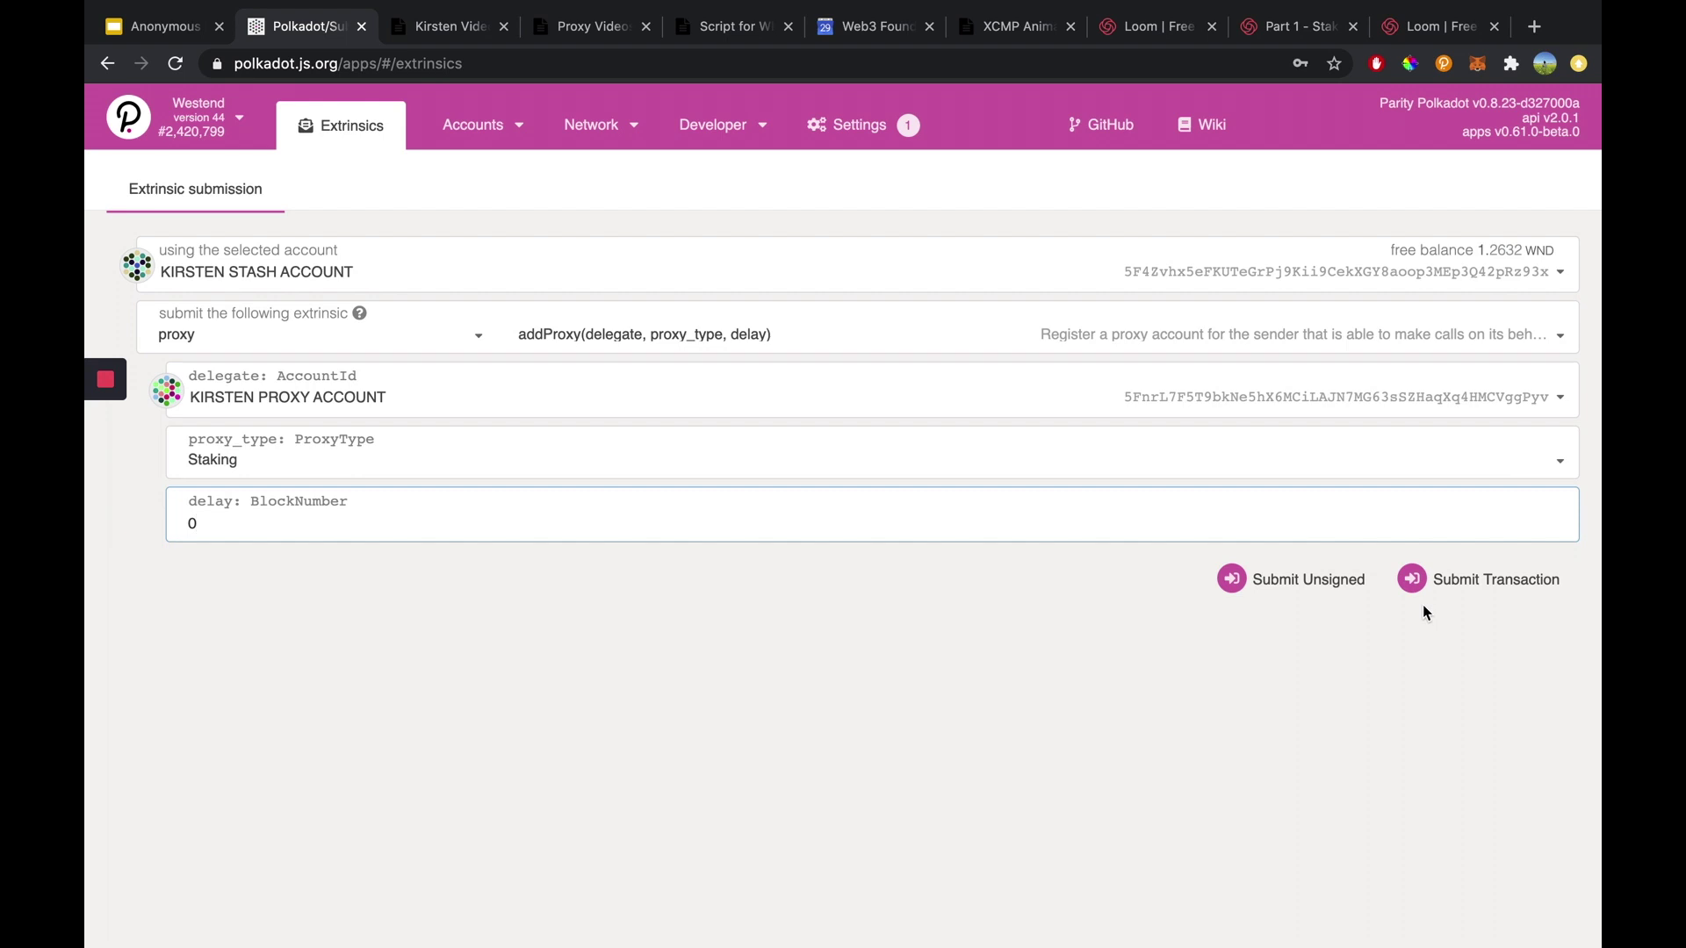
{"action": "left_click", "coordinate": [1468, 589]}
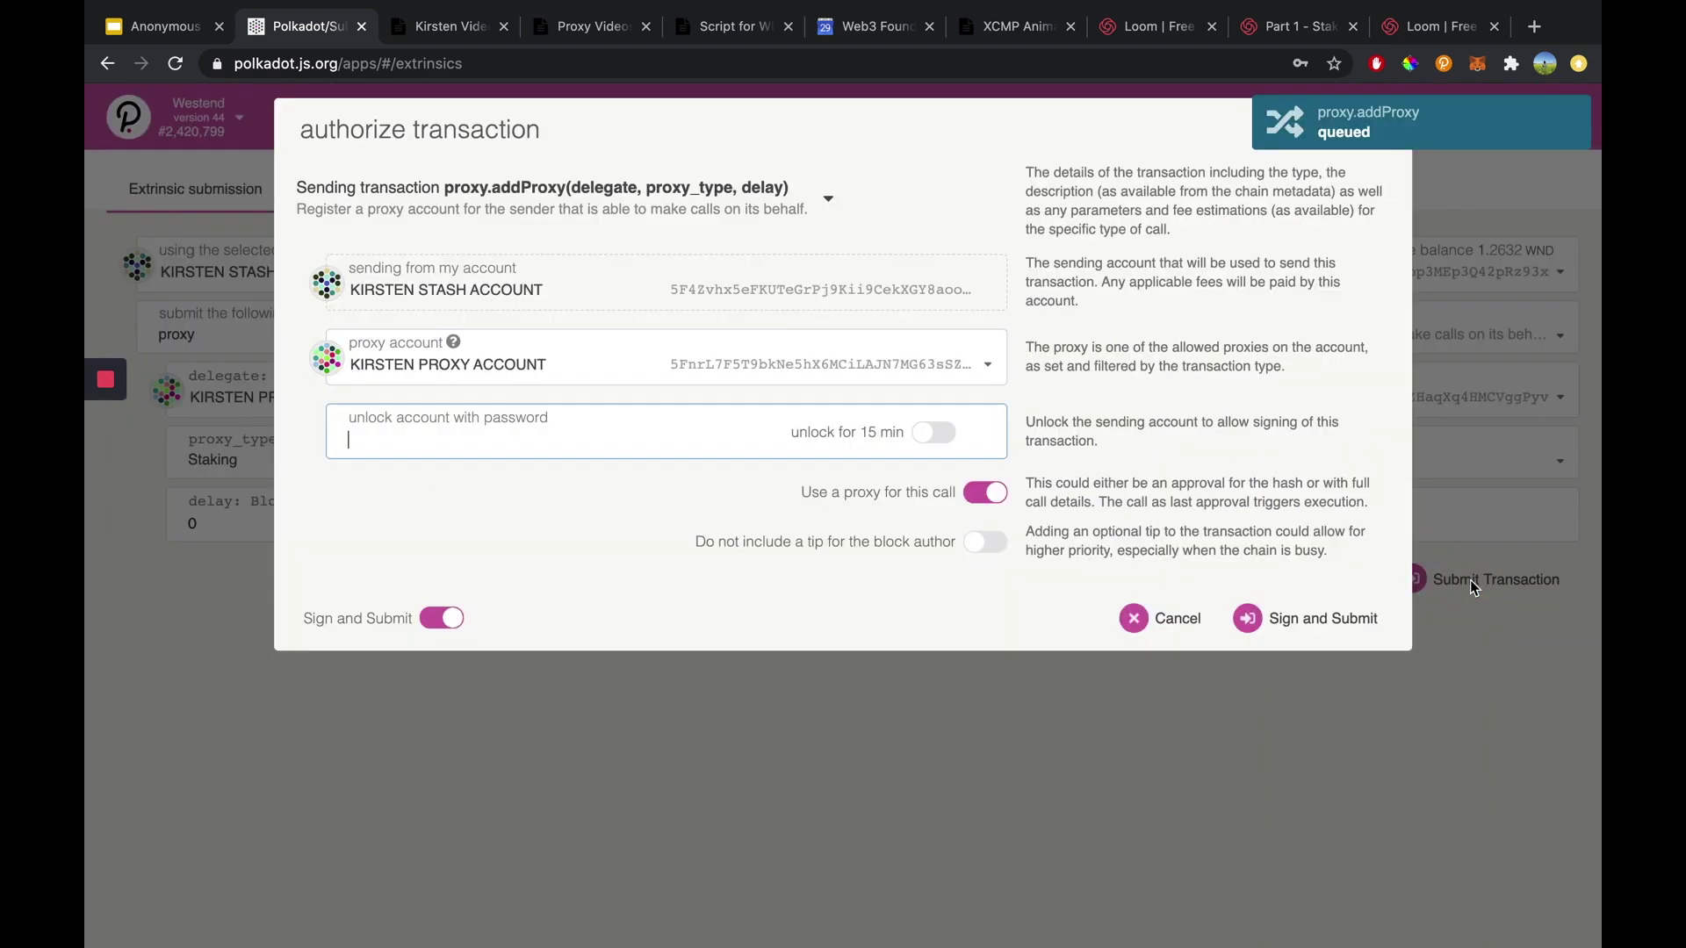
- Enable the tip option, unlock the stash account with its password, and sign and submit addProxy
{"action": "left_click", "coordinate": [625, 537]}
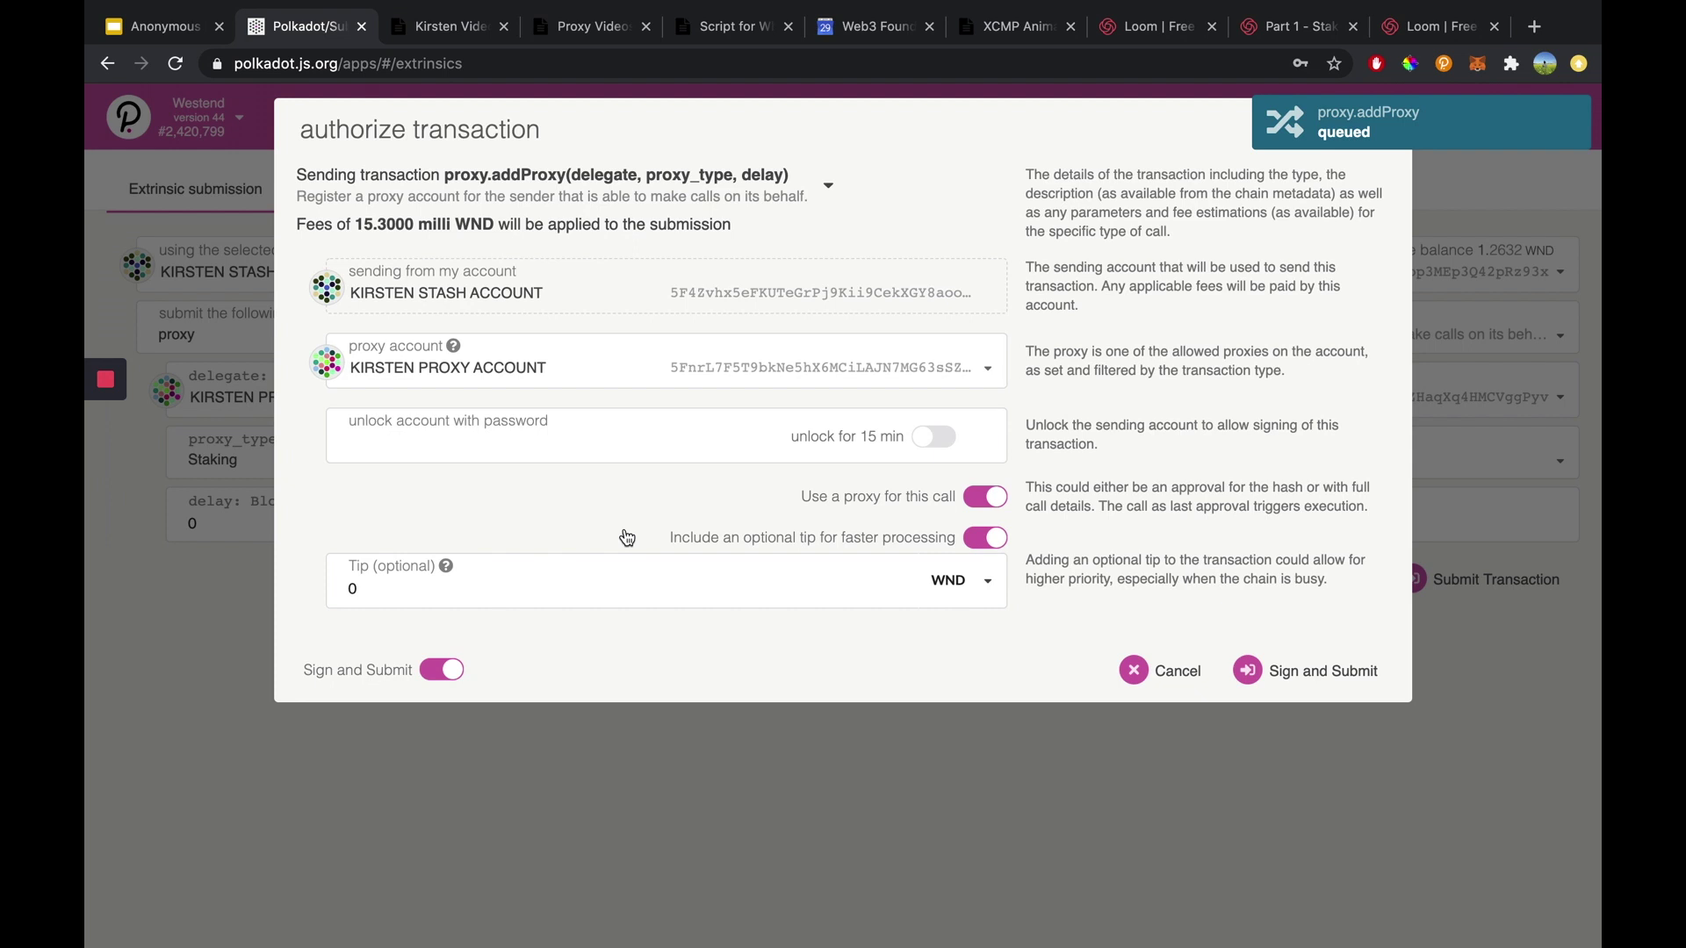
{"action": "left_click", "coordinate": [596, 436]}
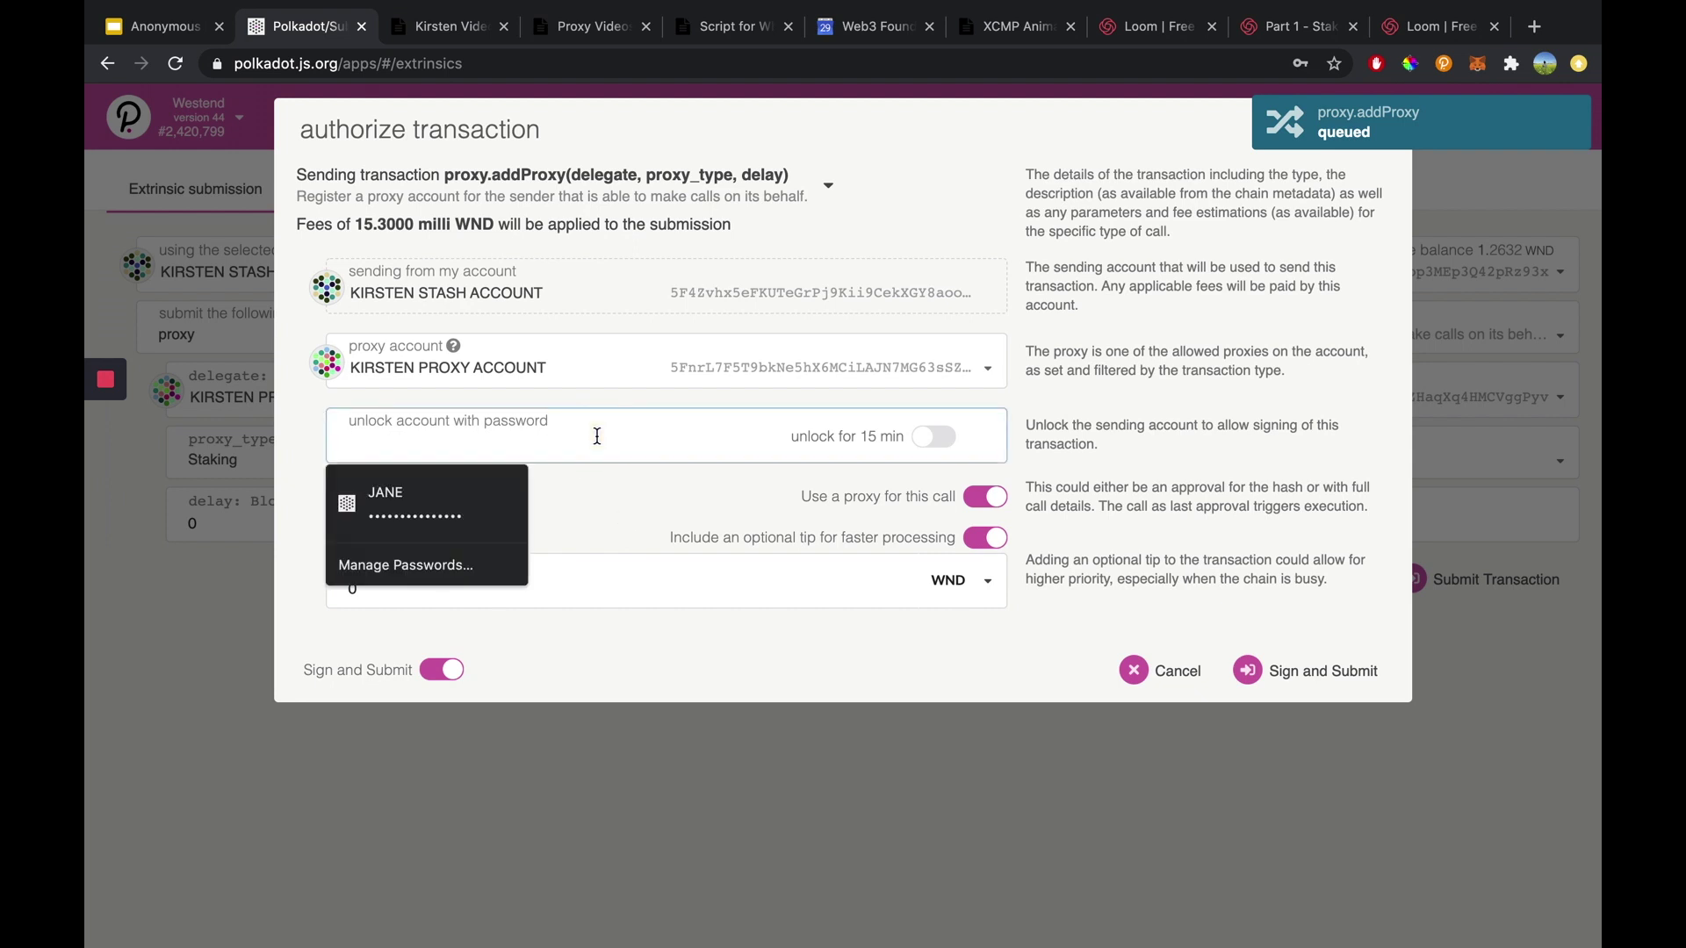
{"action": "type", "text": "••••••••••"}
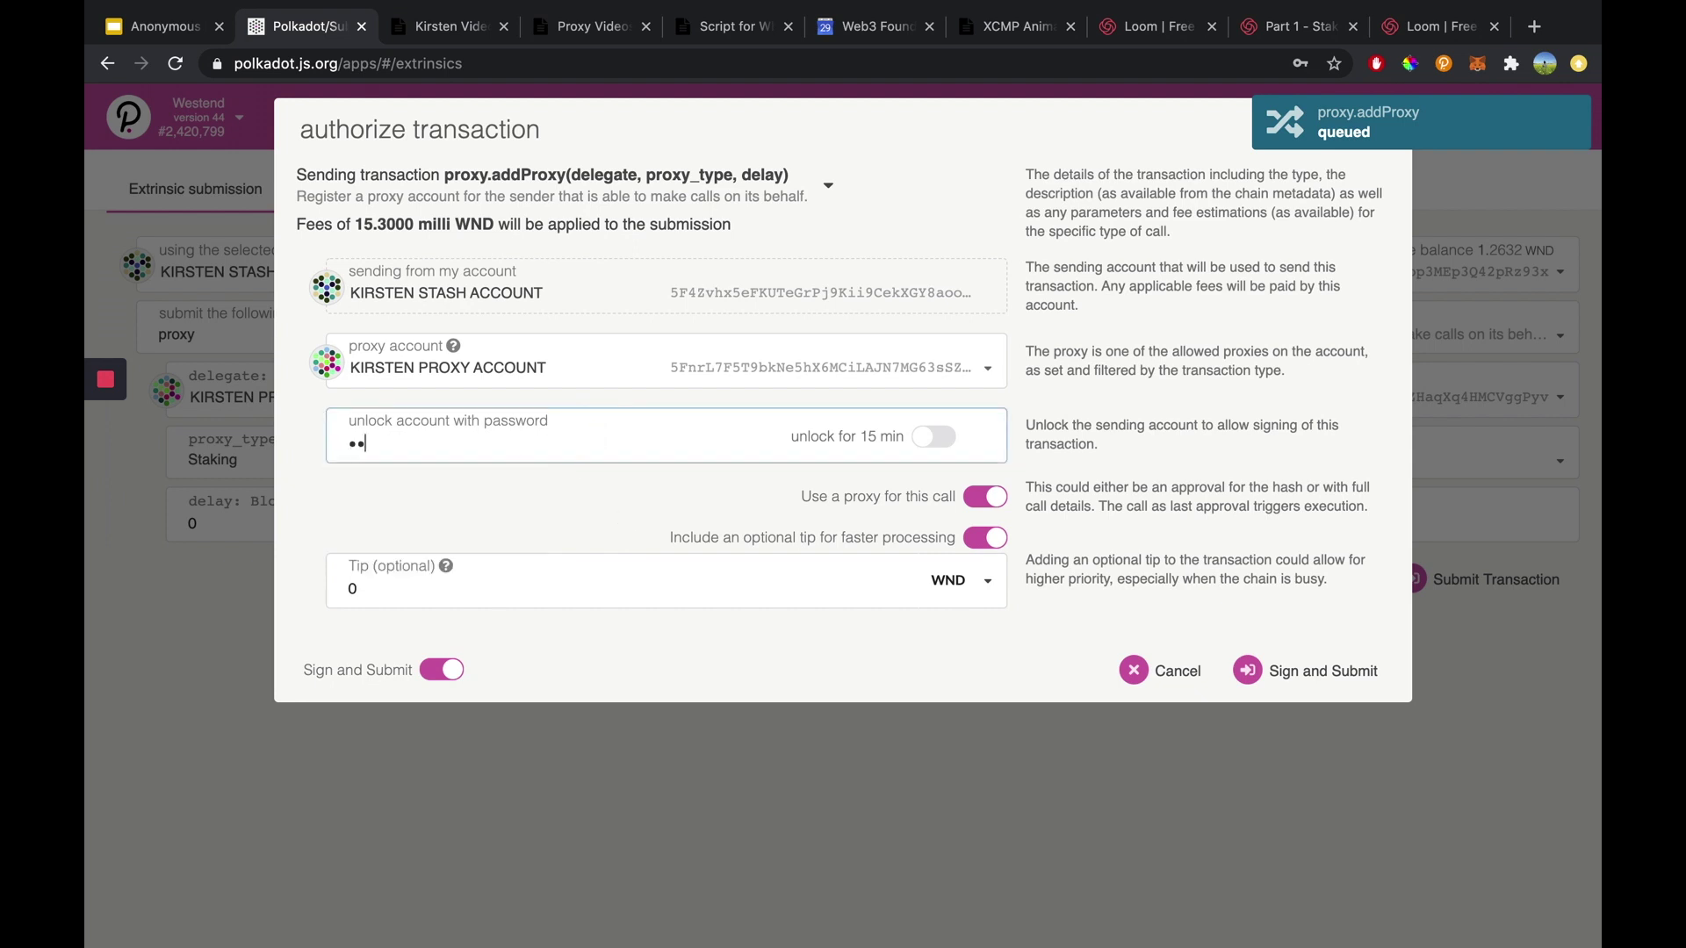
{"action": "left_click", "coordinate": [1330, 669]}
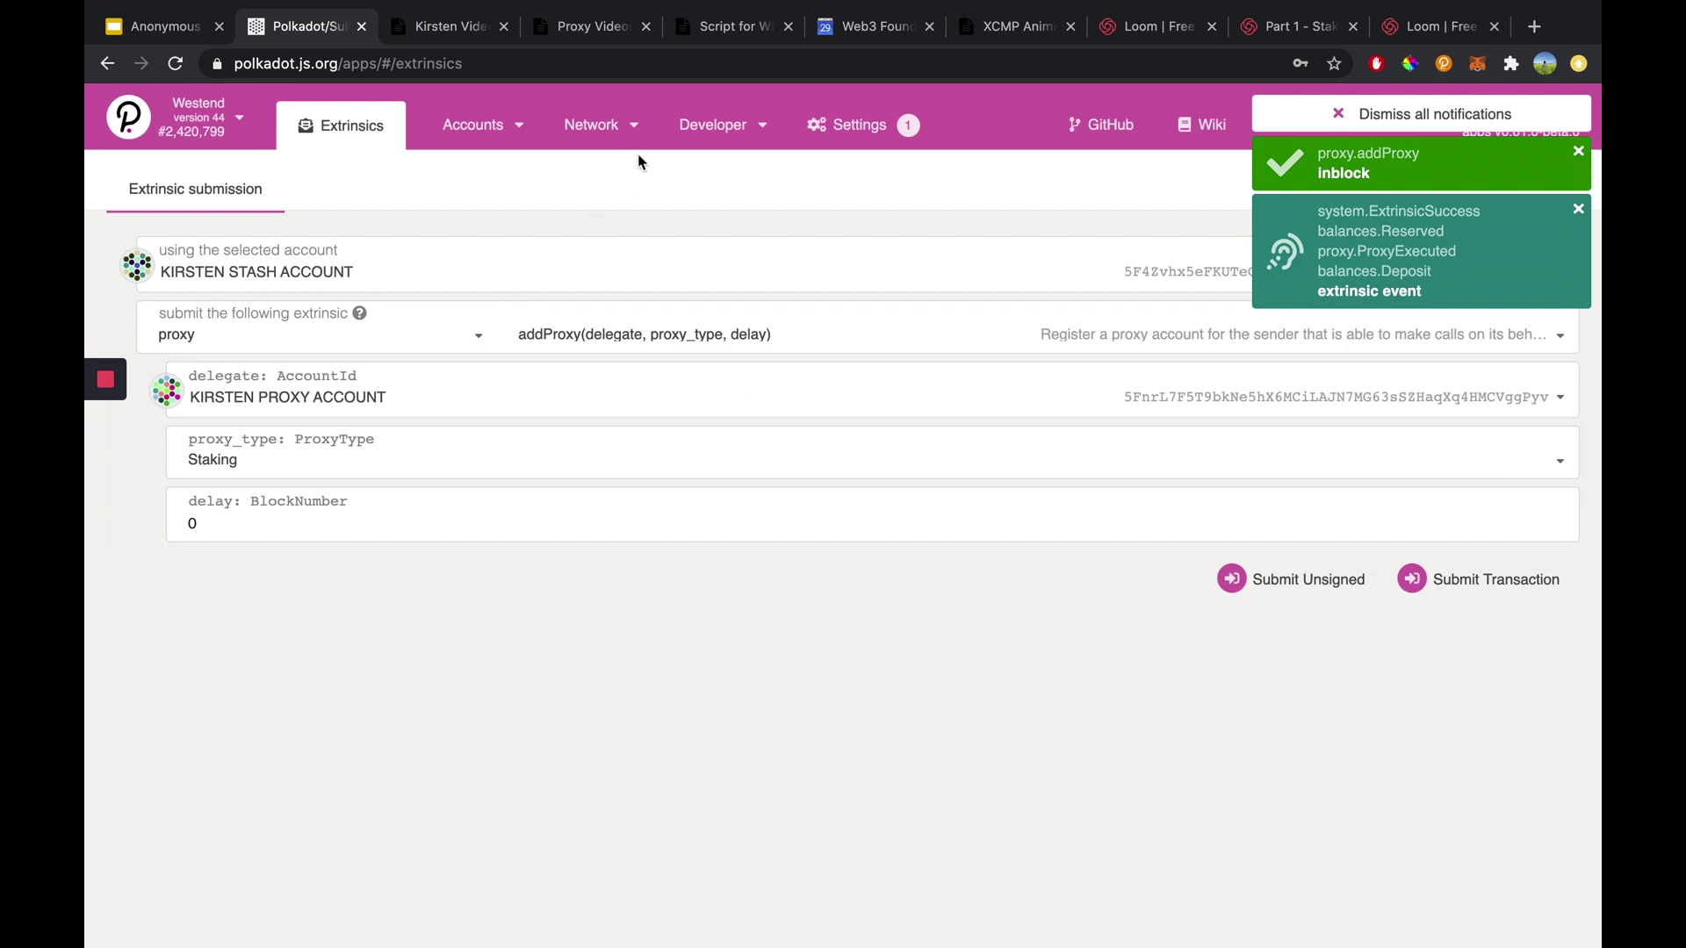
- Go to Network > Staking, dismiss the browser password prompt, and start + Nominator under Account actions
{"action": "mouse_move", "coordinate": [620, 124]}
{"action": "left_click", "coordinate": [621, 230]}
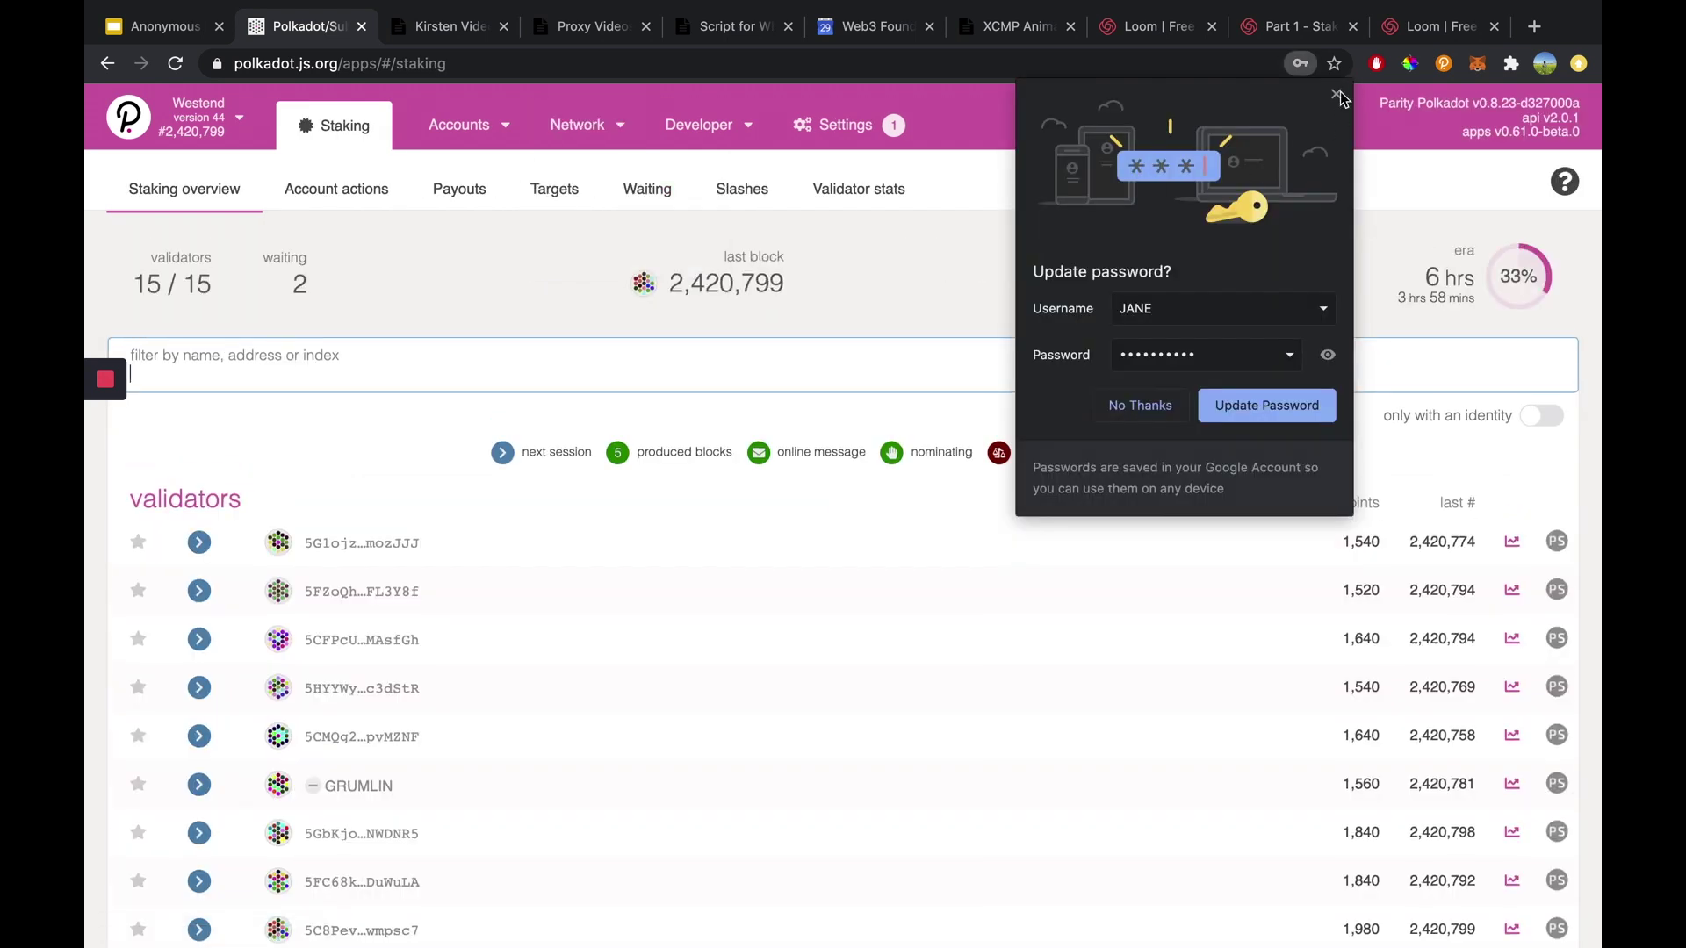
{"action": "left_click", "coordinate": [1338, 95]}
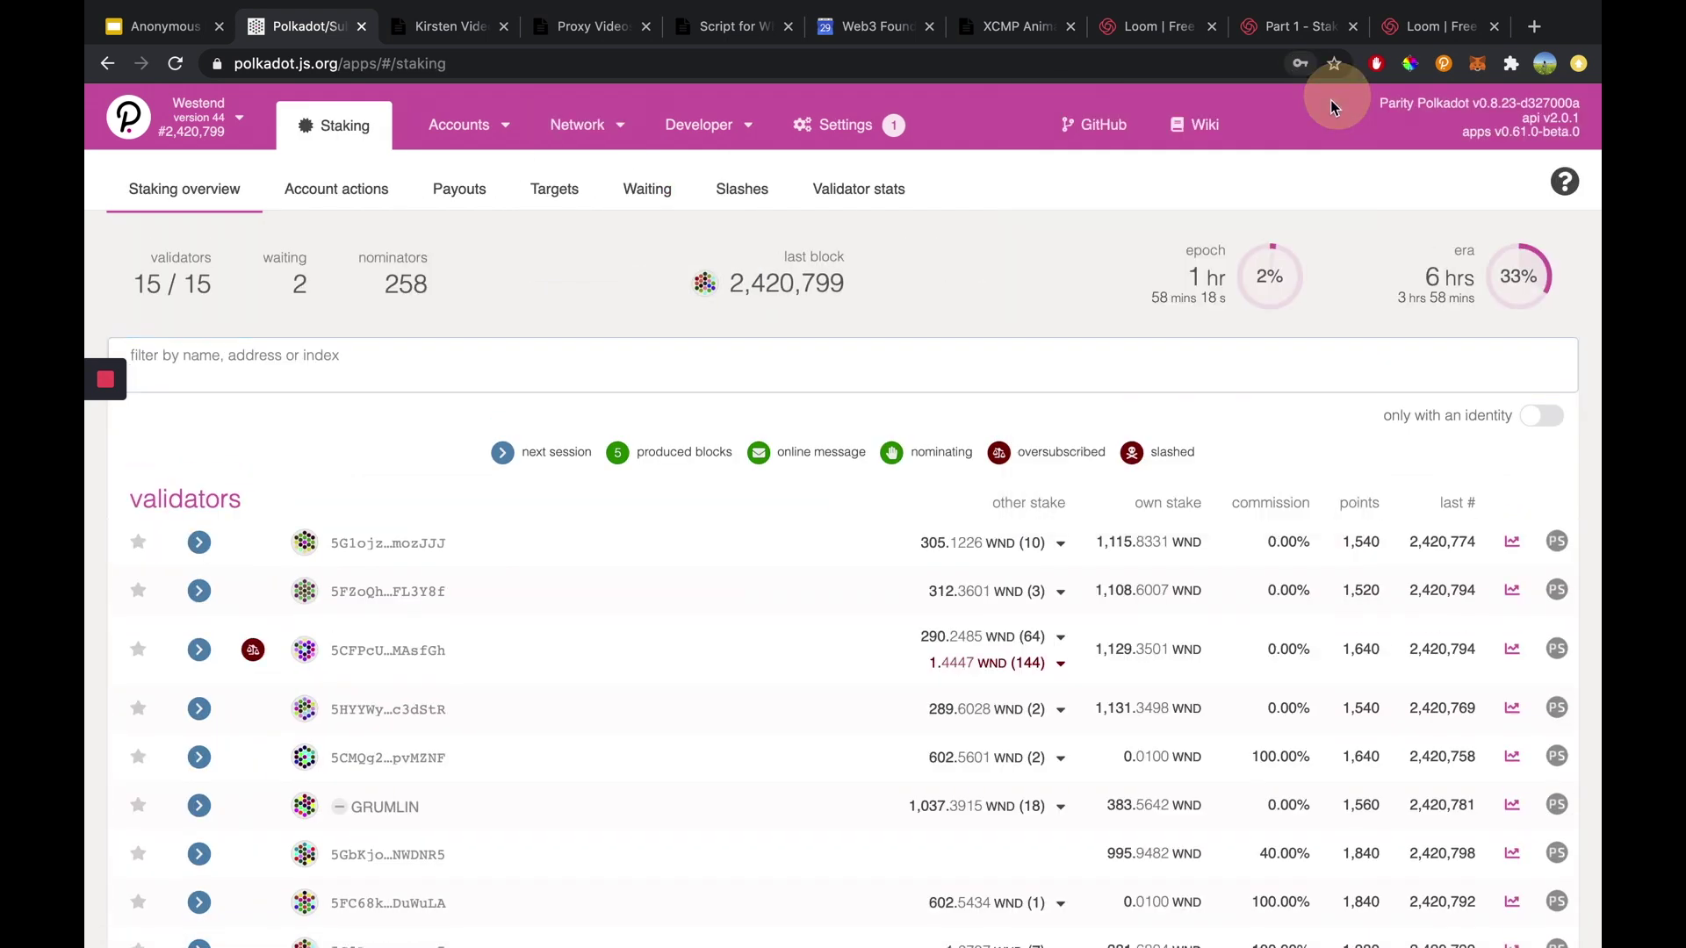
{"action": "scroll", "coordinate": [913, 300], "scroll_direction": "down", "scroll_amount": 1}
{"action": "scroll", "coordinate": [913, 300], "scroll_direction": "up", "scroll_amount": 1}
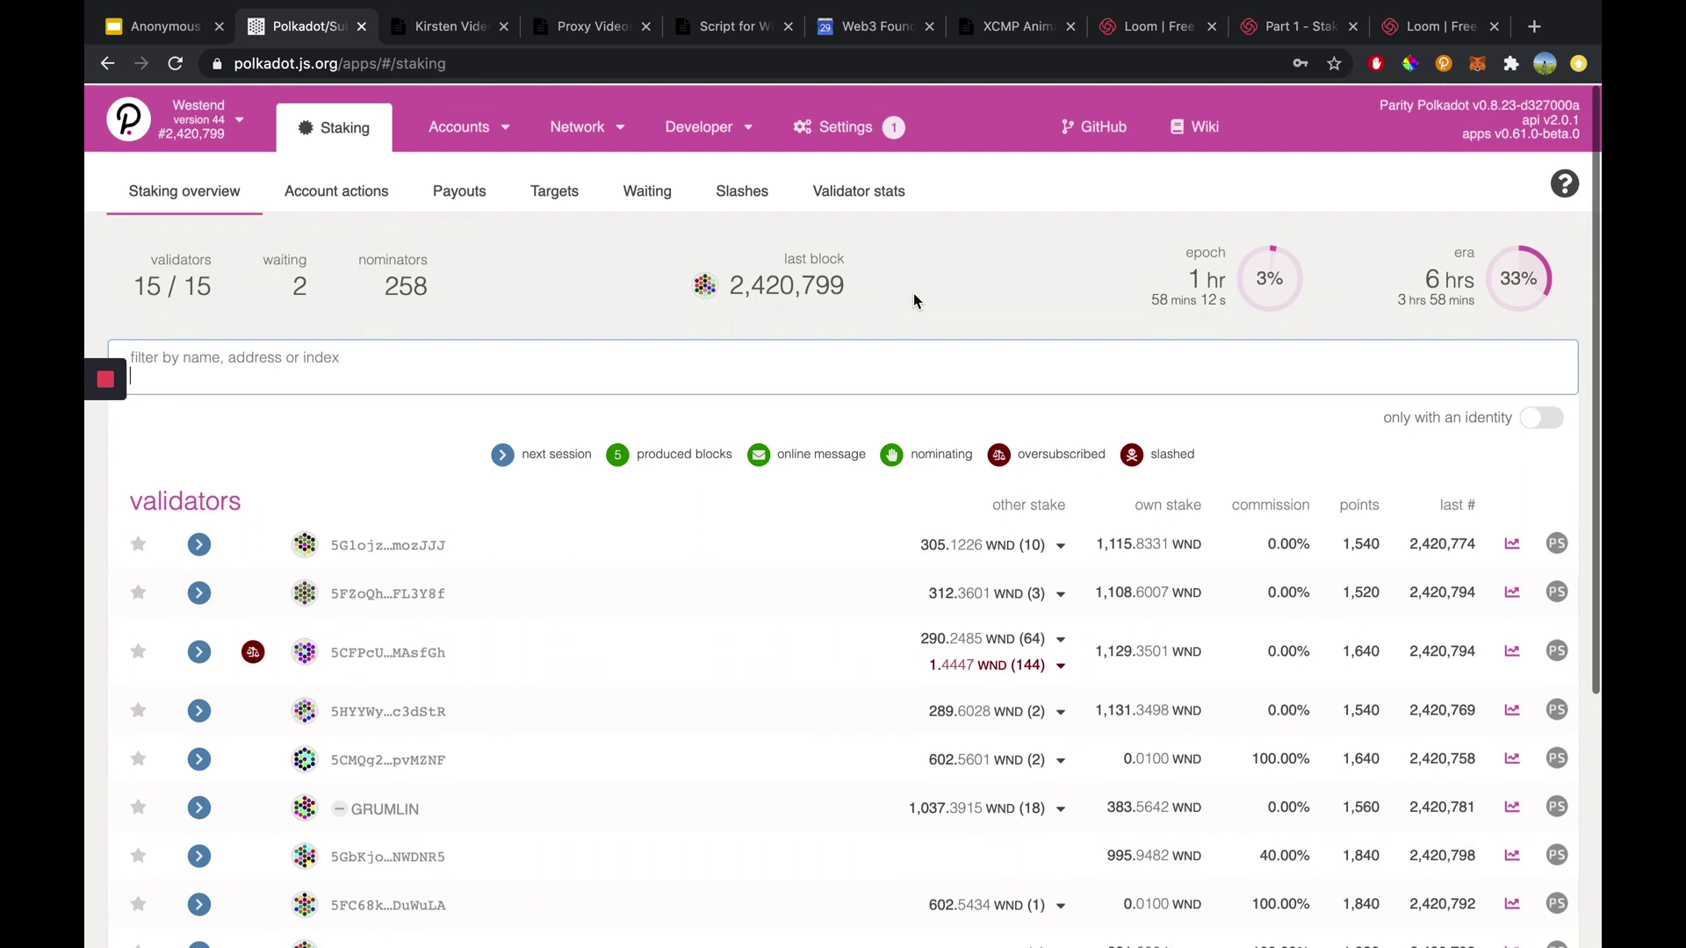
{"action": "left_click", "coordinate": [328, 199]}
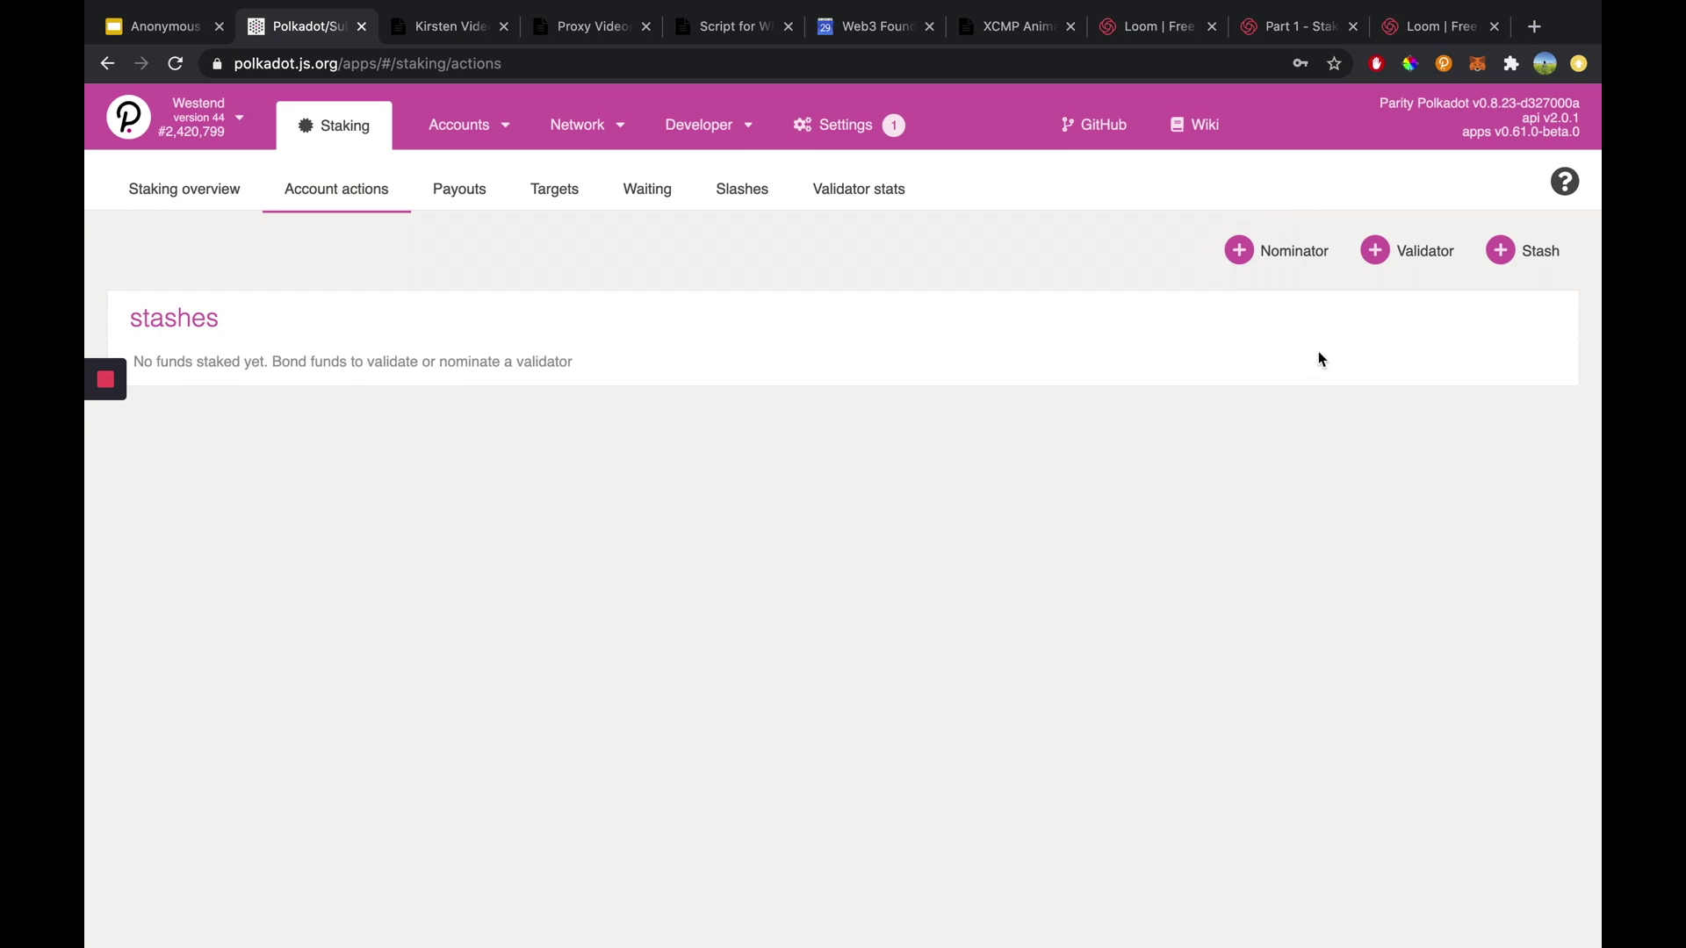
{"action": "left_click", "coordinate": [1271, 249]}
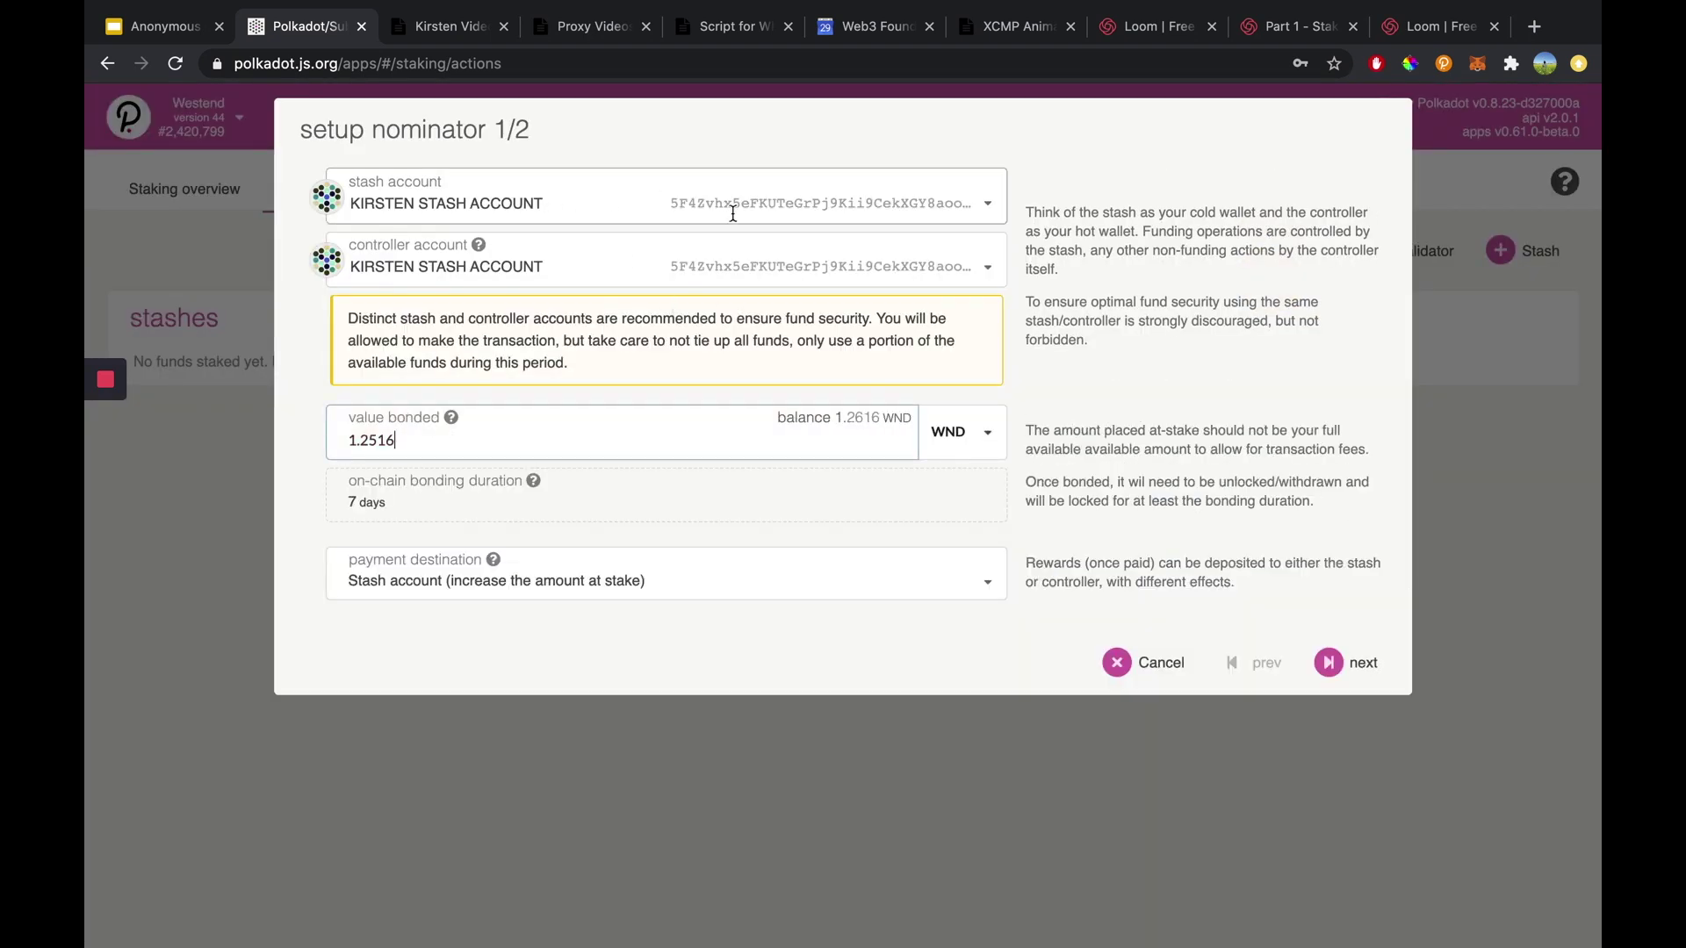